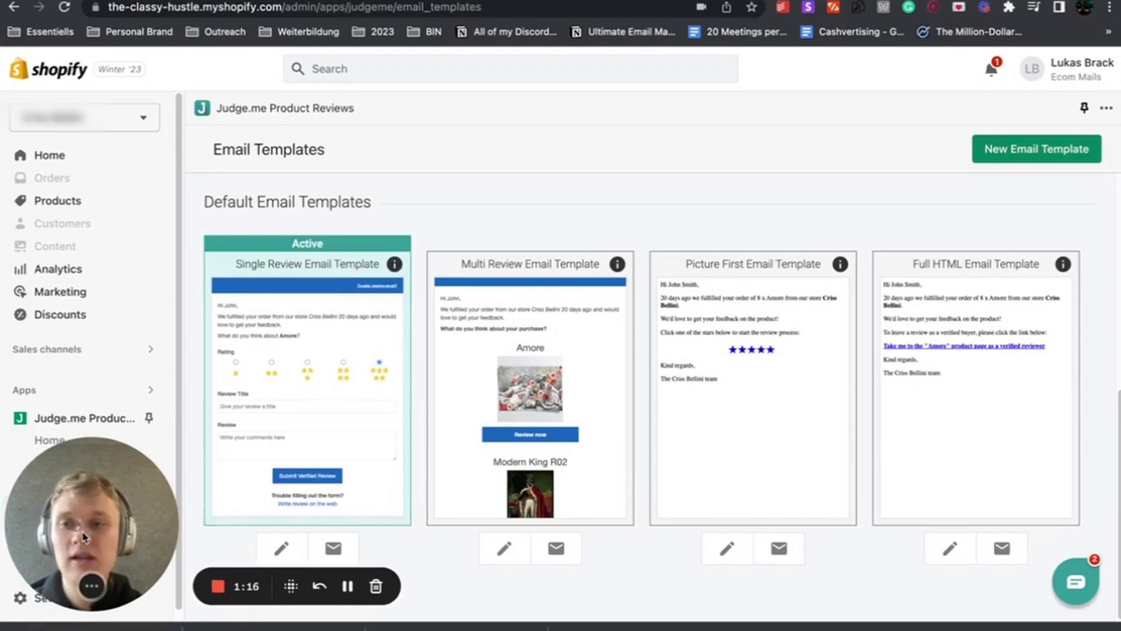
Scroll down the Judge.me Email Templates page and sidebar to bring Settings into view
scroll(116, 325, "down", 1)
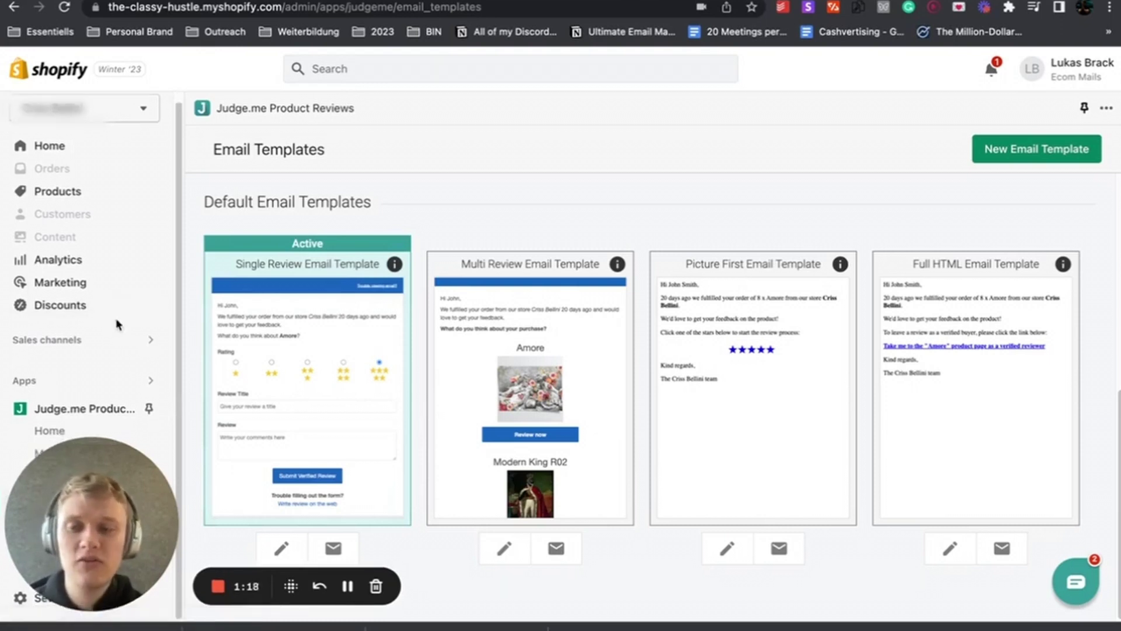
left_click_drag(108, 522, 107, 239)
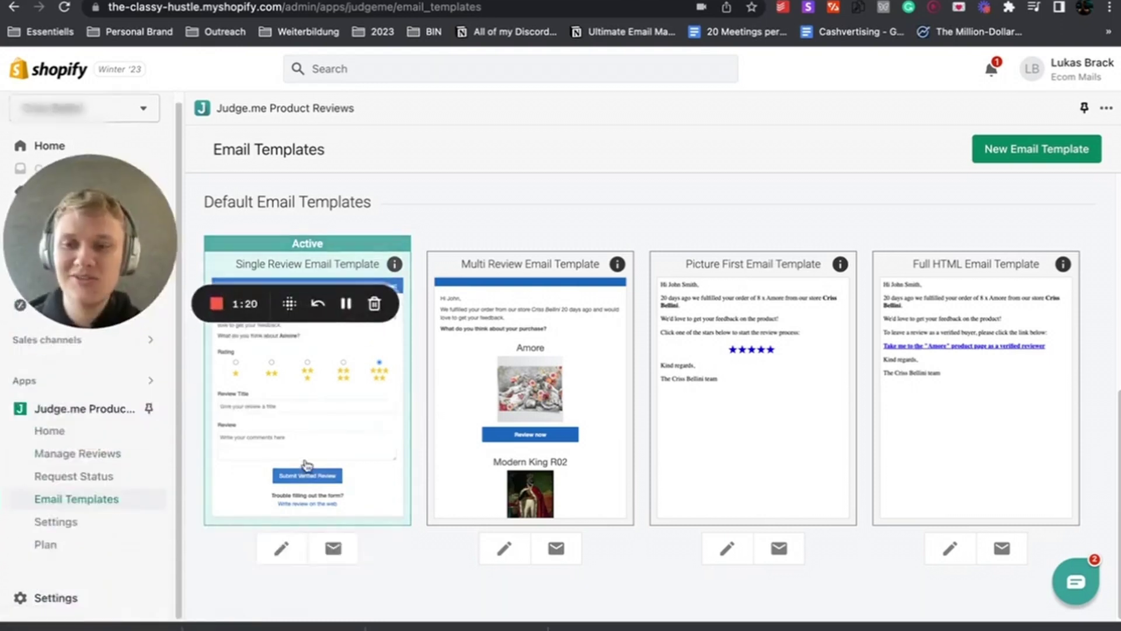
Go to Judge.me Settings and show the Integrations tab
left_click(75, 526)
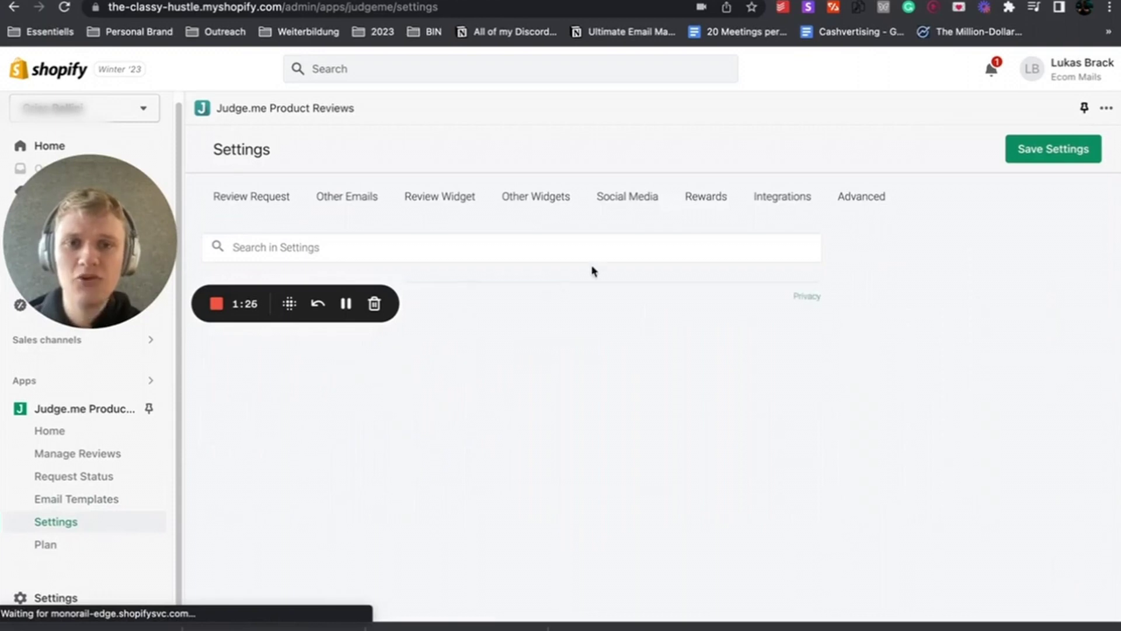
left_click_drag(150, 239, 150, 524)
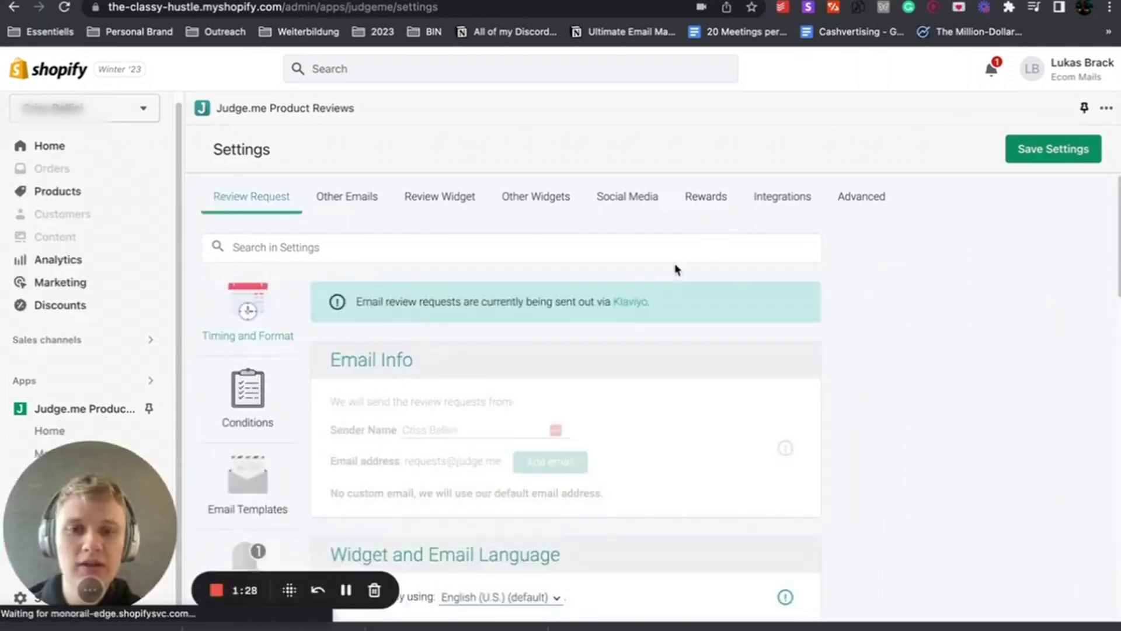
left_click(770, 199)
Search settings for 'Klaviyo' and scroll through its Email Marketing Integration section
left_click(386, 242)
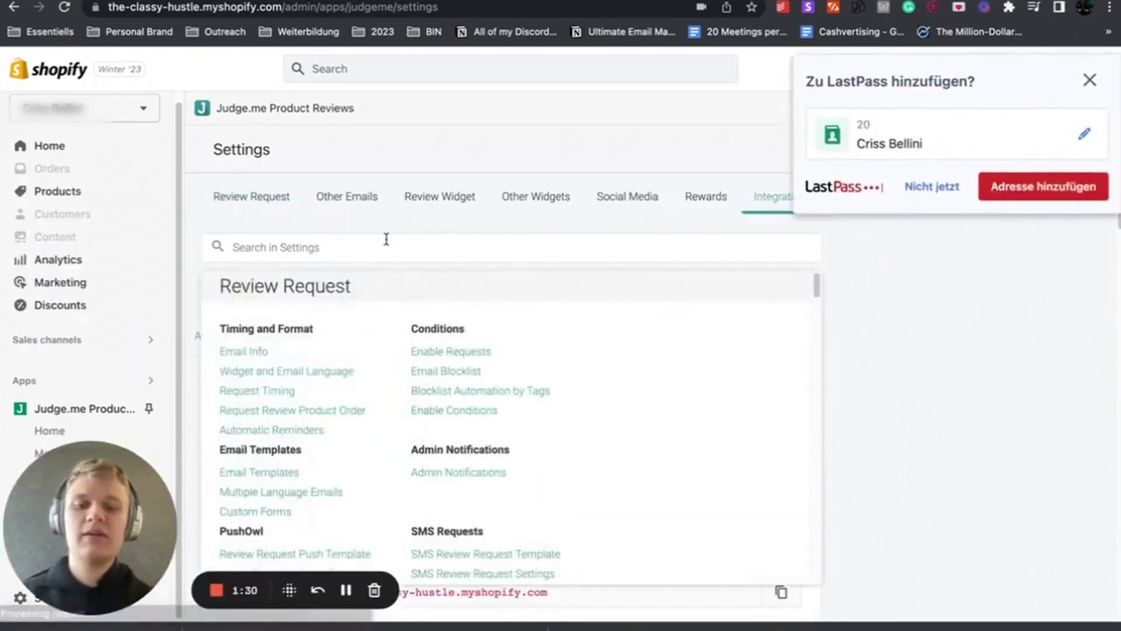
type("Klaviyo")
left_click(296, 353)
left_click(926, 192)
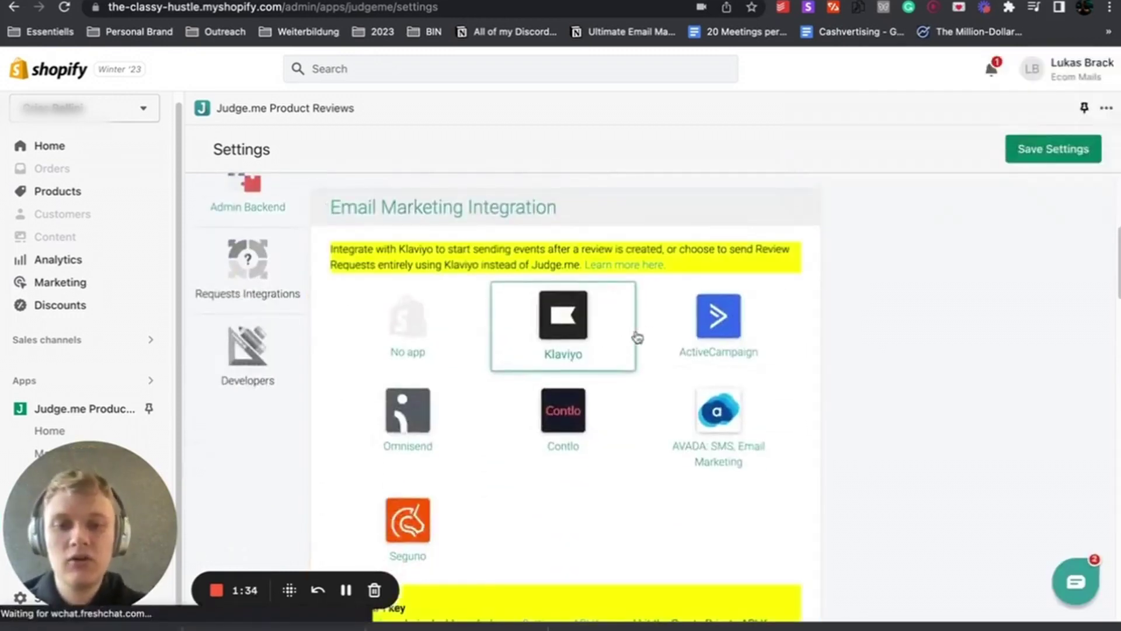
scroll(643, 335, "down", 2)
scroll(652, 333, "down", 4)
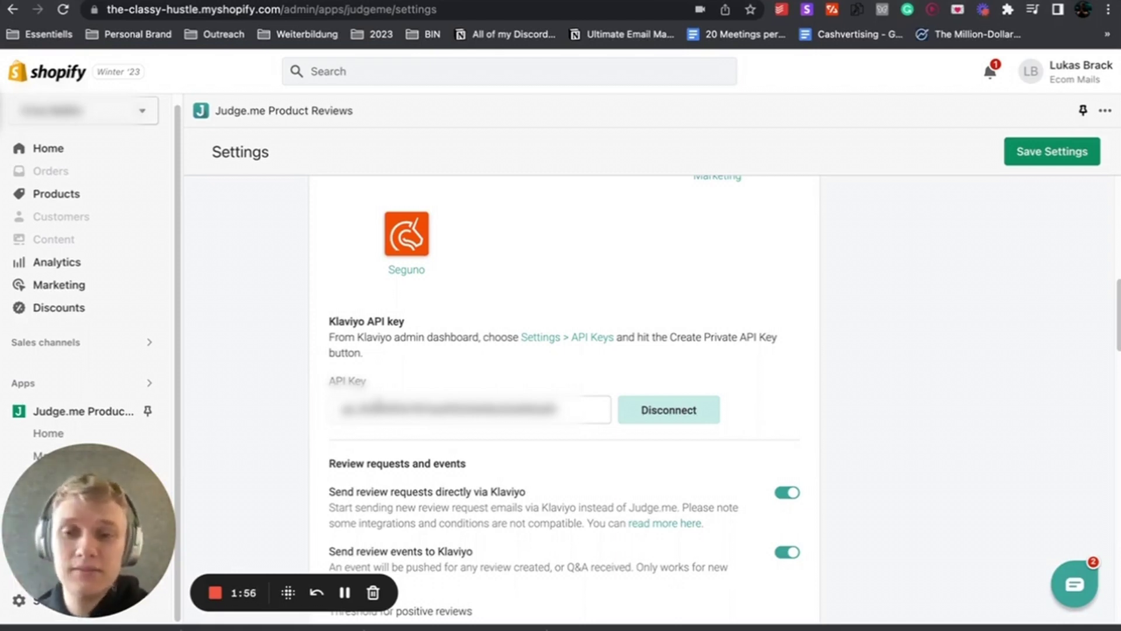
scroll(507, 438, "down", 6)
scroll(507, 441, "up", 3)
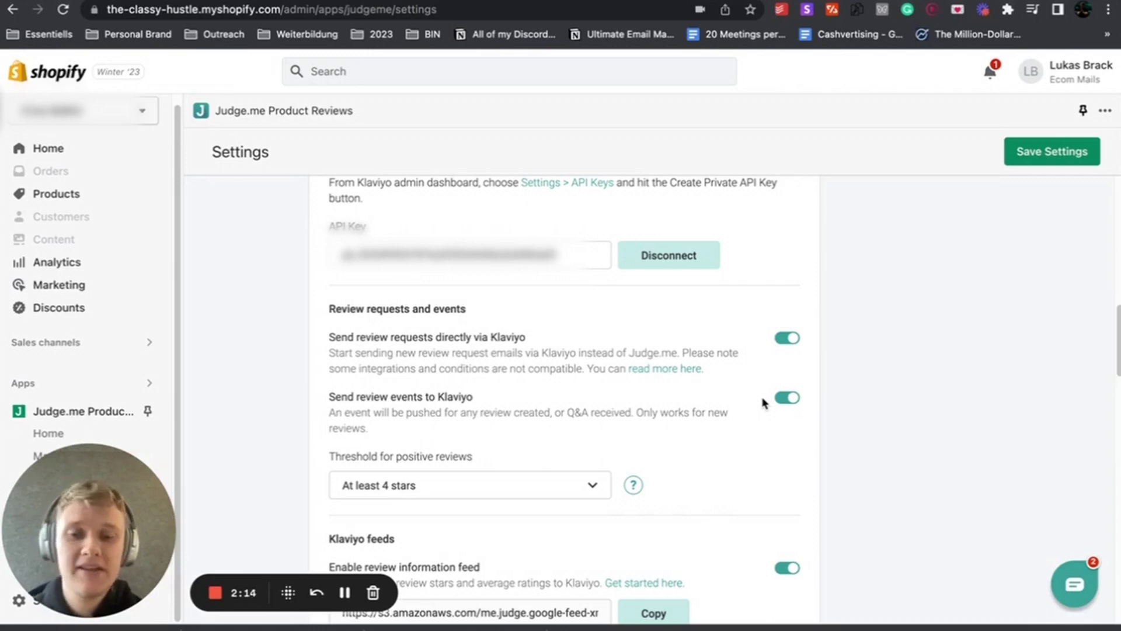
scroll(759, 403, "down", 3)
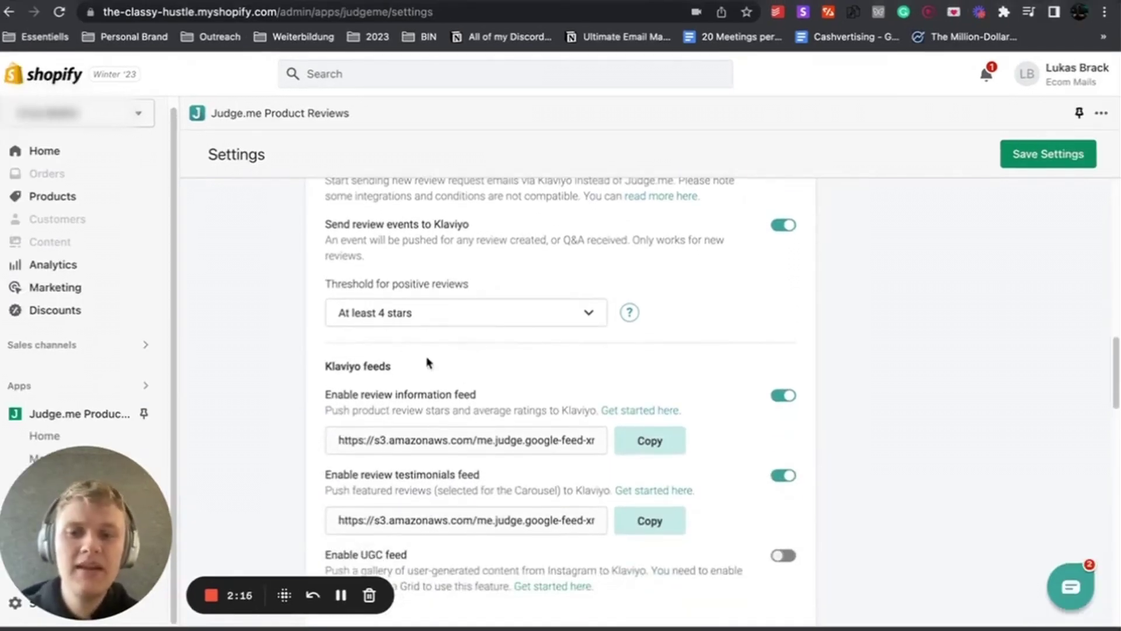
scroll(361, 367, "down", 2)
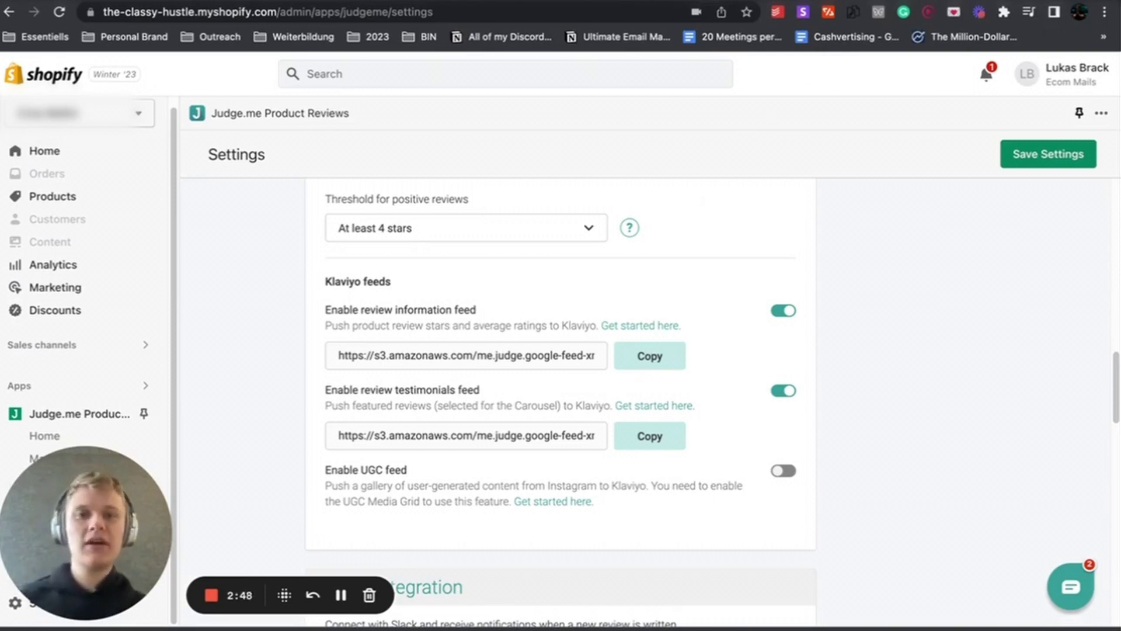
Scroll up and down over the Klaviyo API key section of the integration settings
scroll(544, 359, "up", 15)
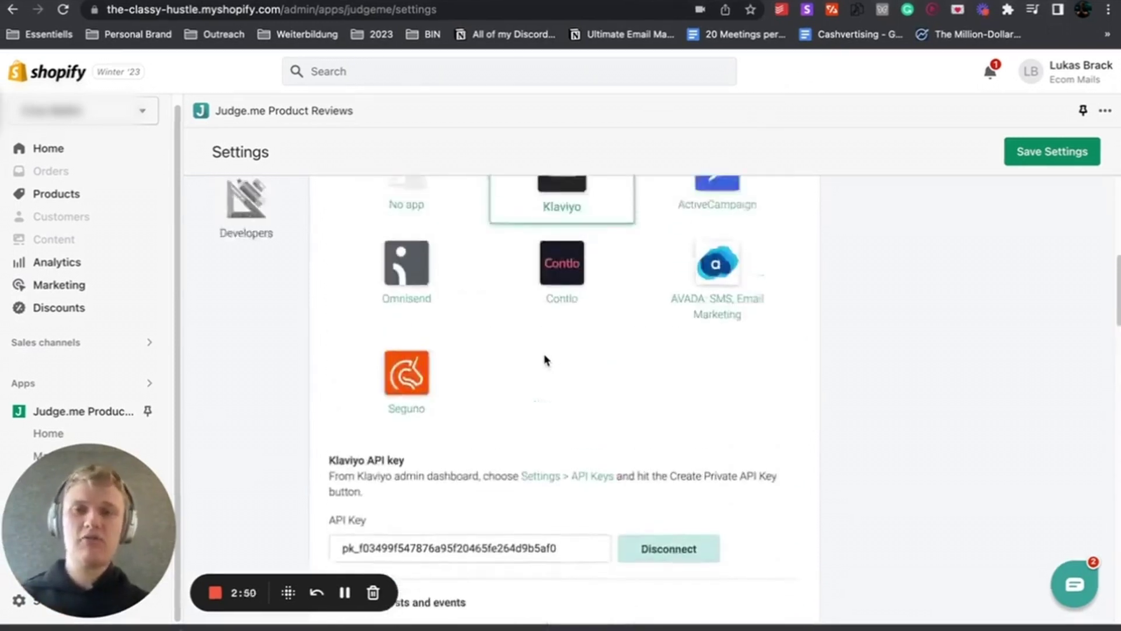
scroll(544, 359, "up", 3)
scroll(544, 359, "down", 6)
scroll(545, 358, "down", 2)
scroll(544, 357, "up", 5)
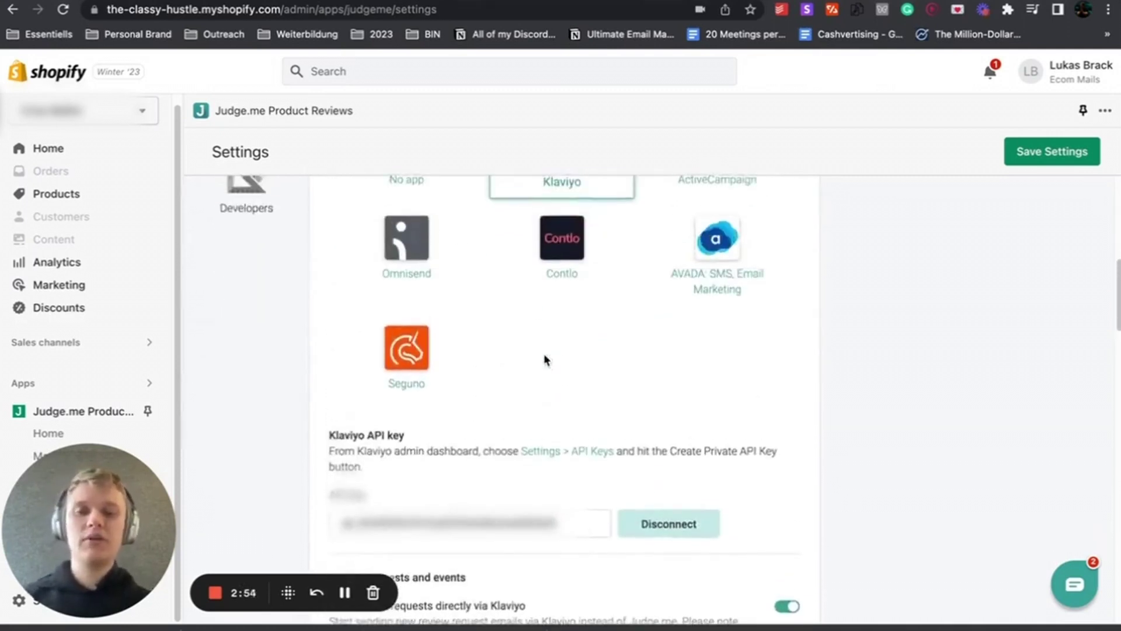
scroll(544, 359, "up", 1)
scroll(544, 358, "down", 6)
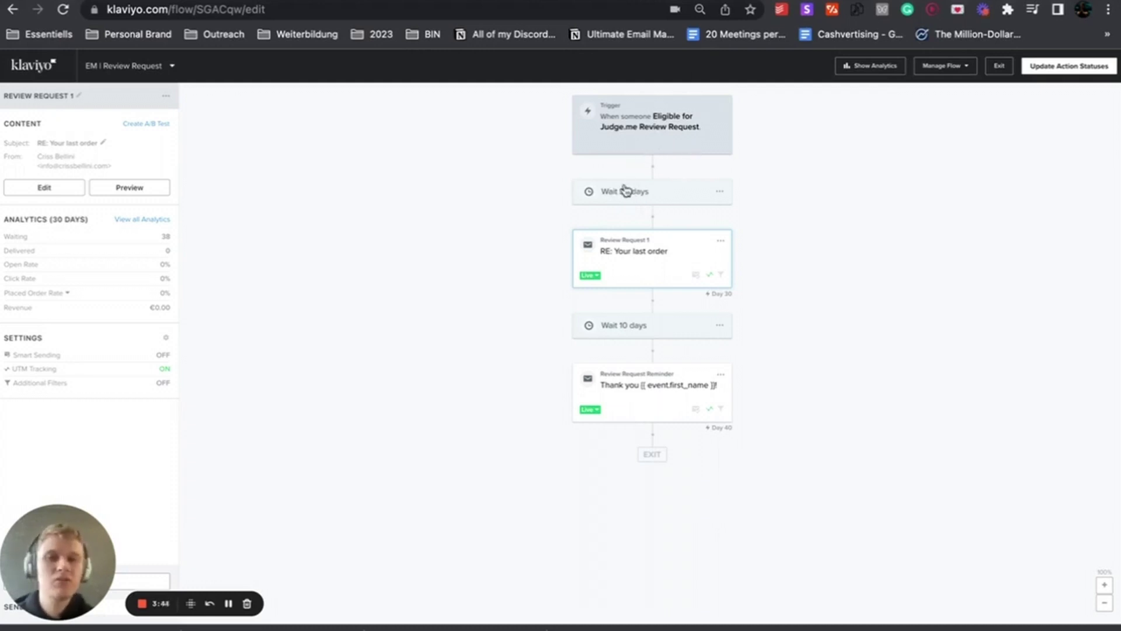
Open Review Request 1, the 15%-off review email, in the template editor
left_click(623, 224)
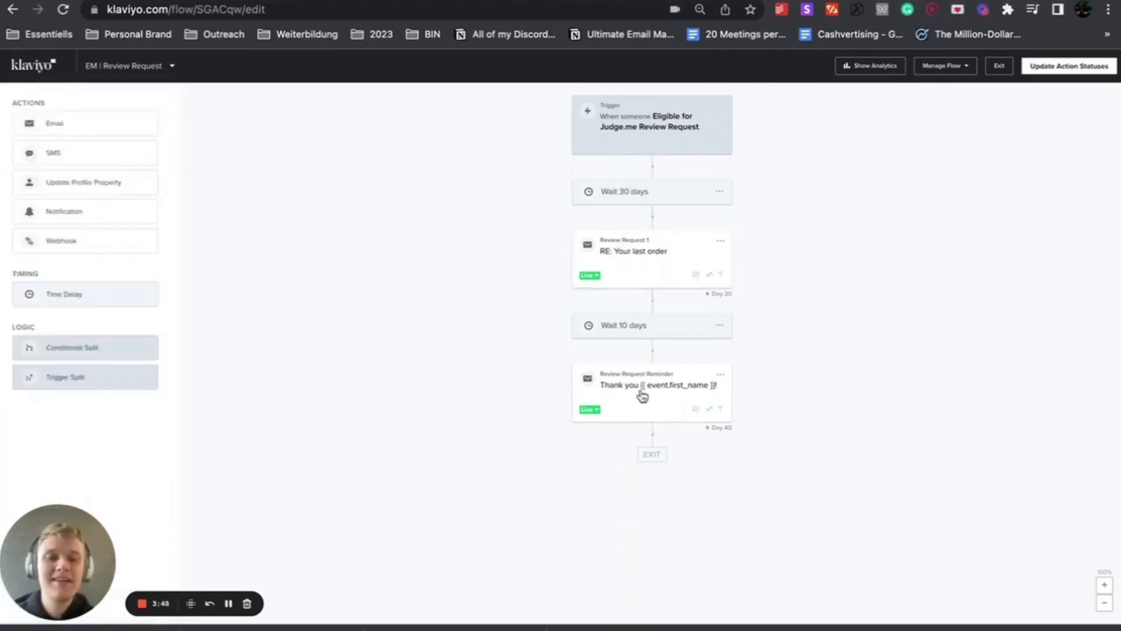
left_click(639, 270)
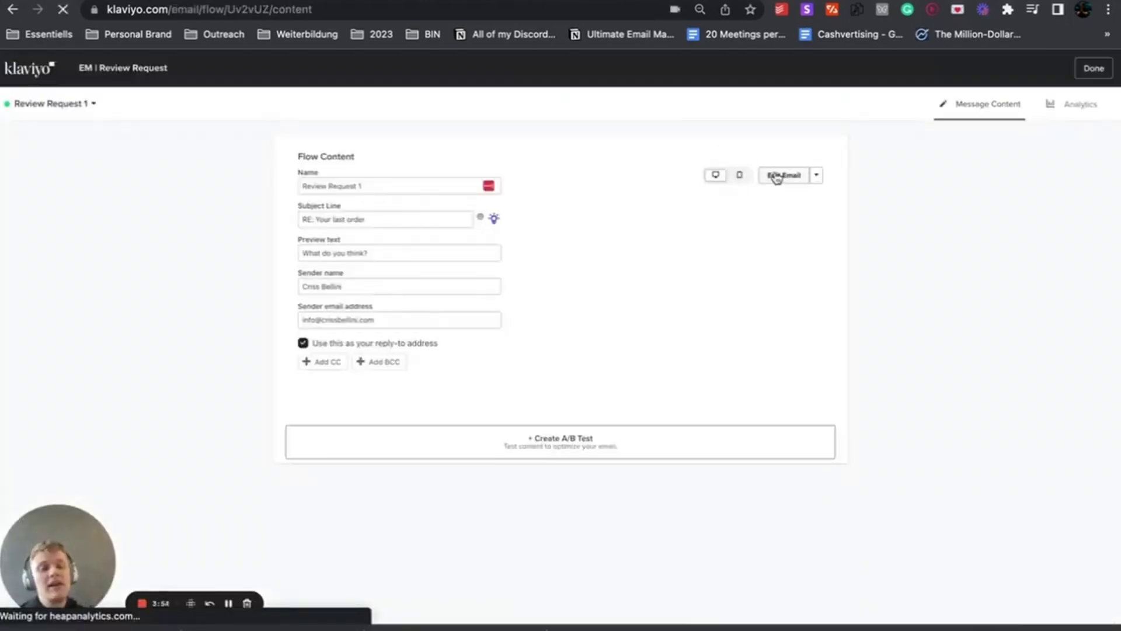
left_click(776, 176)
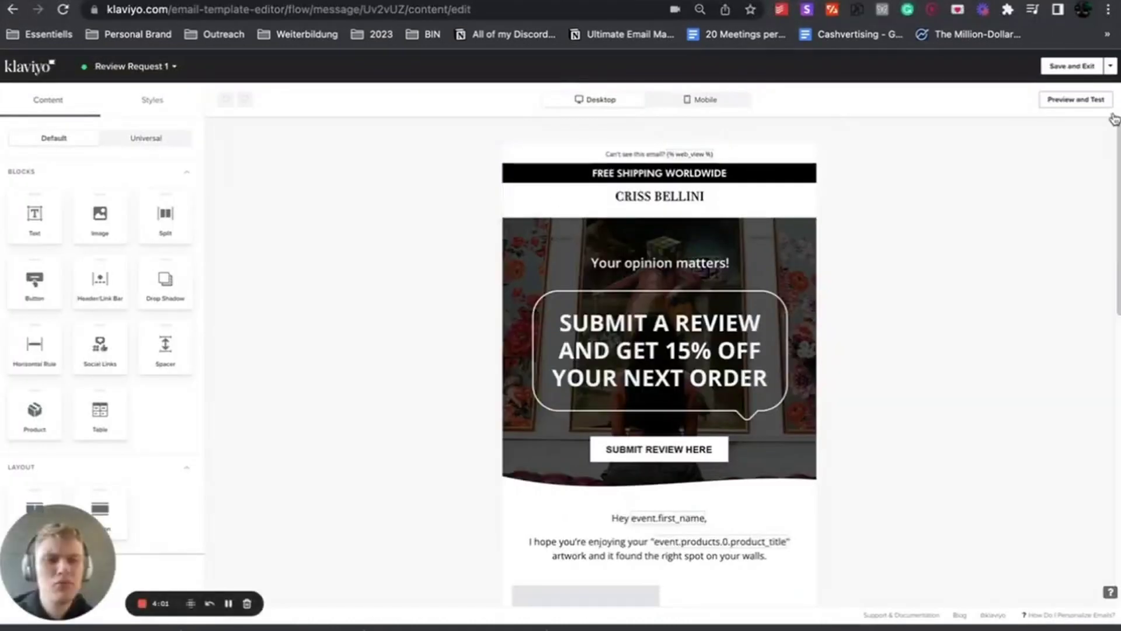
left_click(1079, 101)
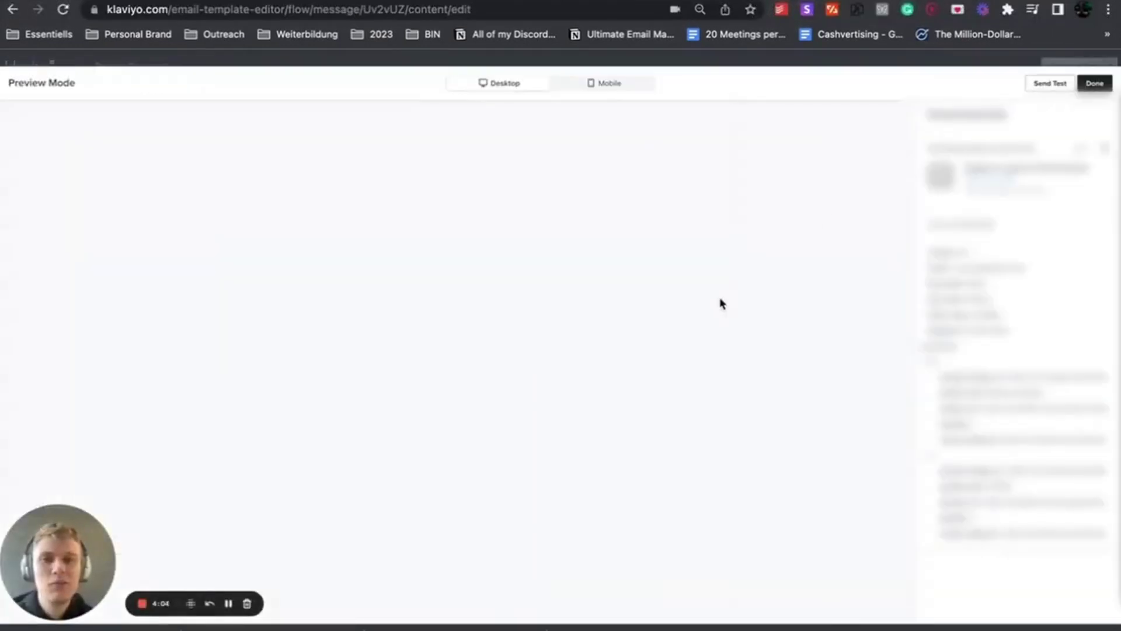
scroll(582, 304, "down", 5)
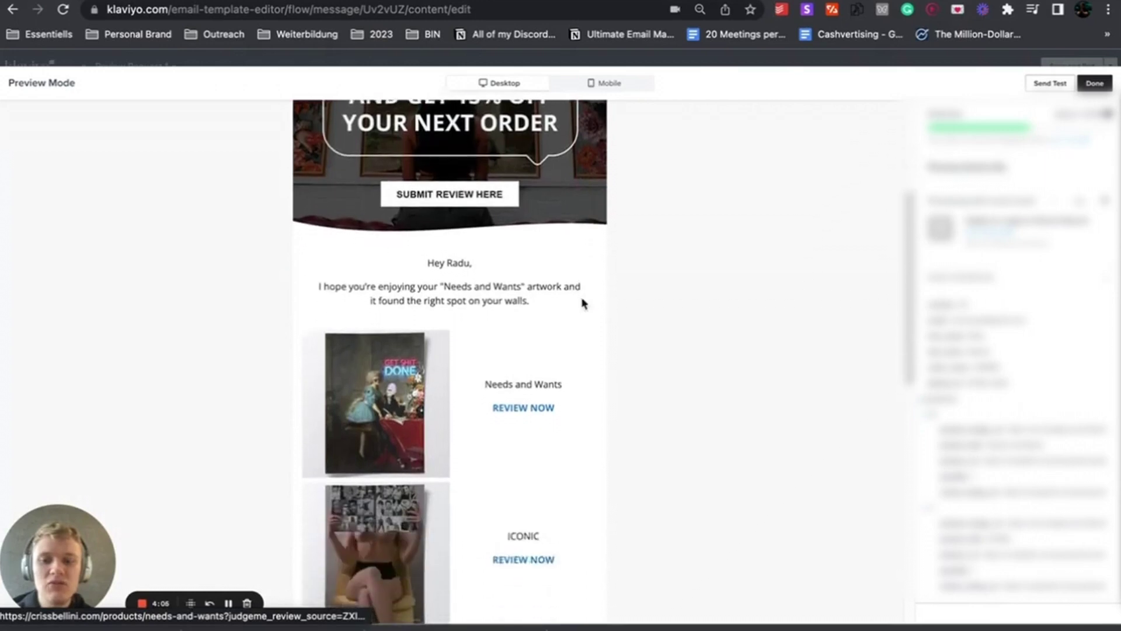
scroll(583, 304, "down", 1)
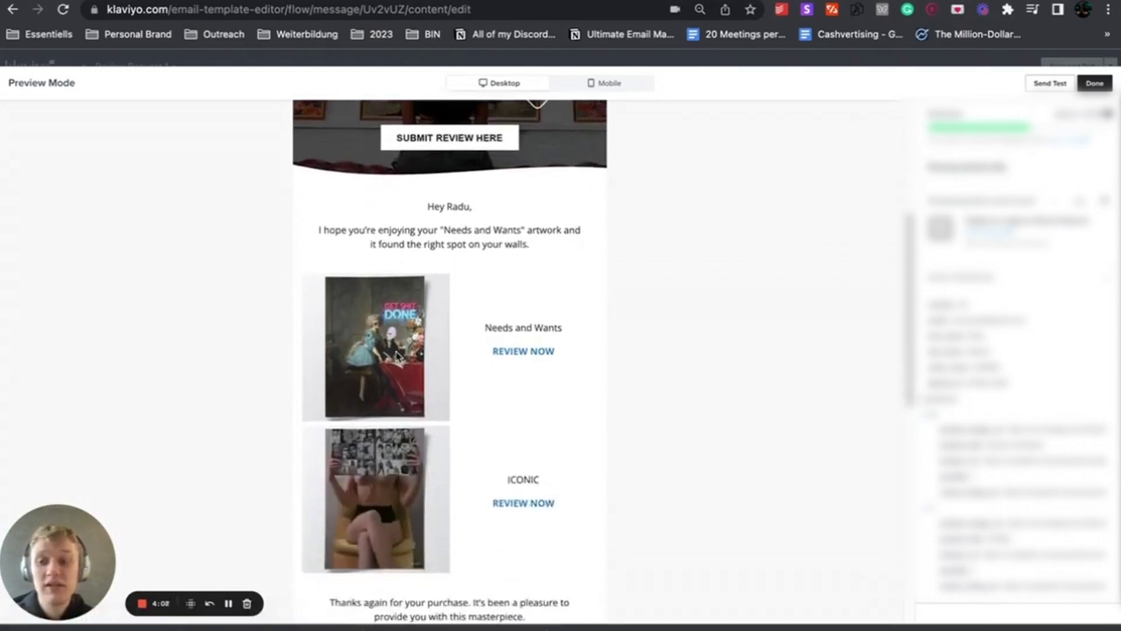
scroll(397, 356, "down", 1)
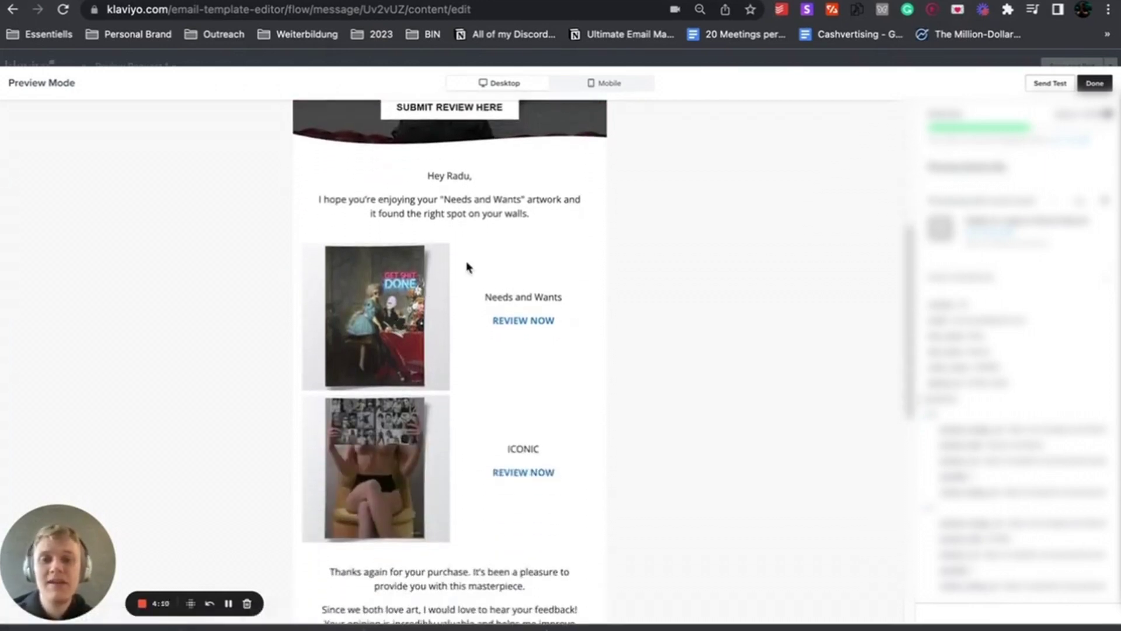
scroll(527, 314, "down", 3)
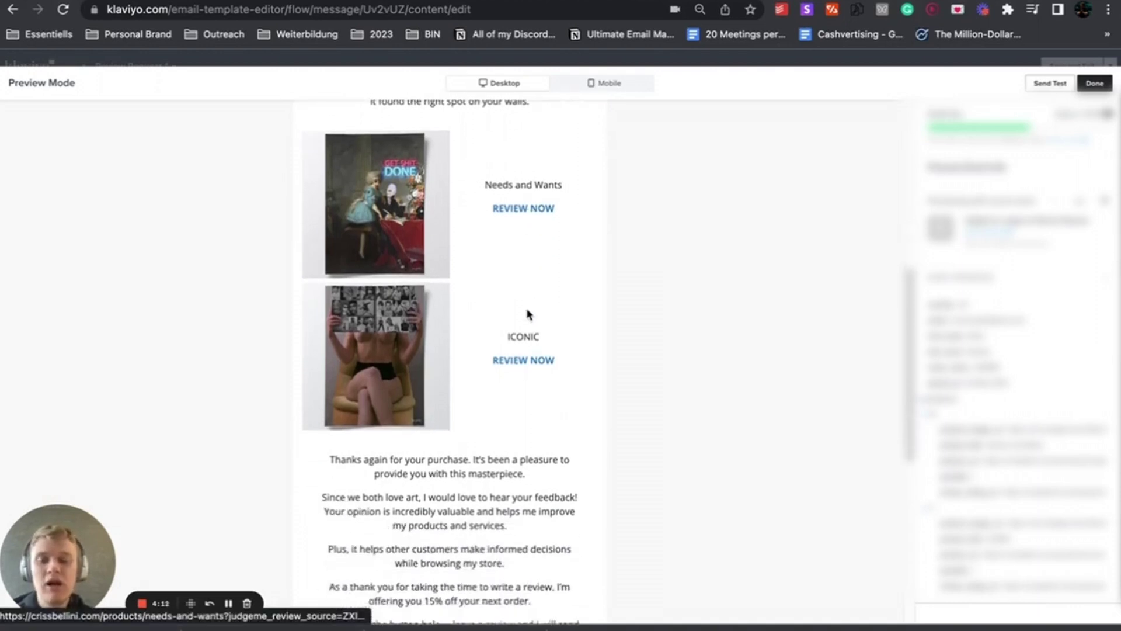
scroll(527, 313, "down", 7)
scroll(526, 313, "up", 11)
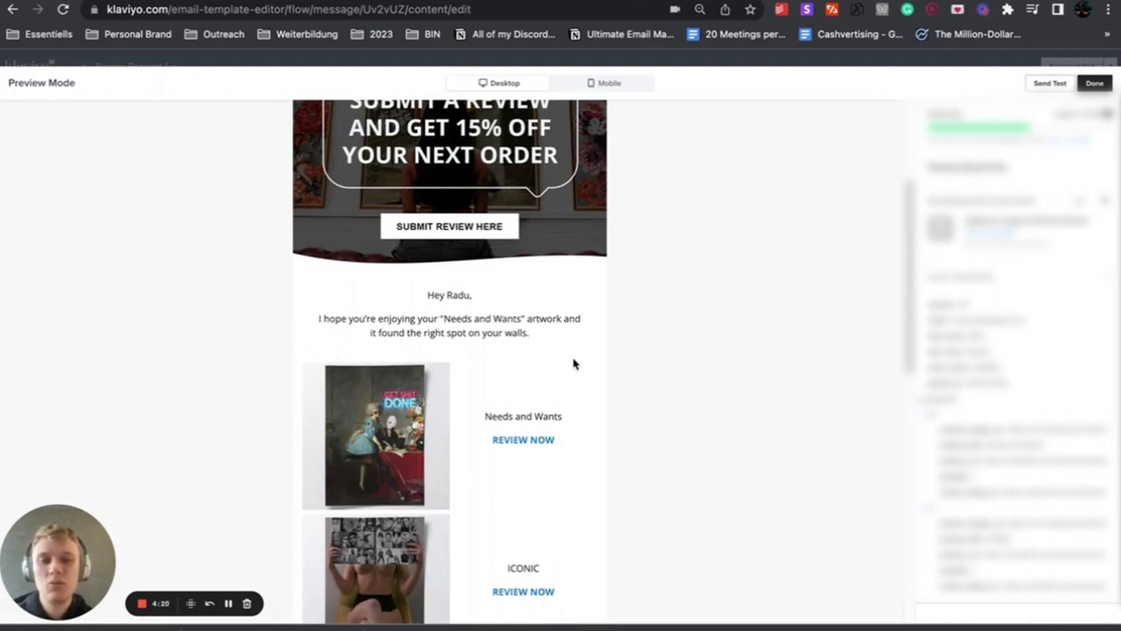
scroll(558, 356, "down", 3)
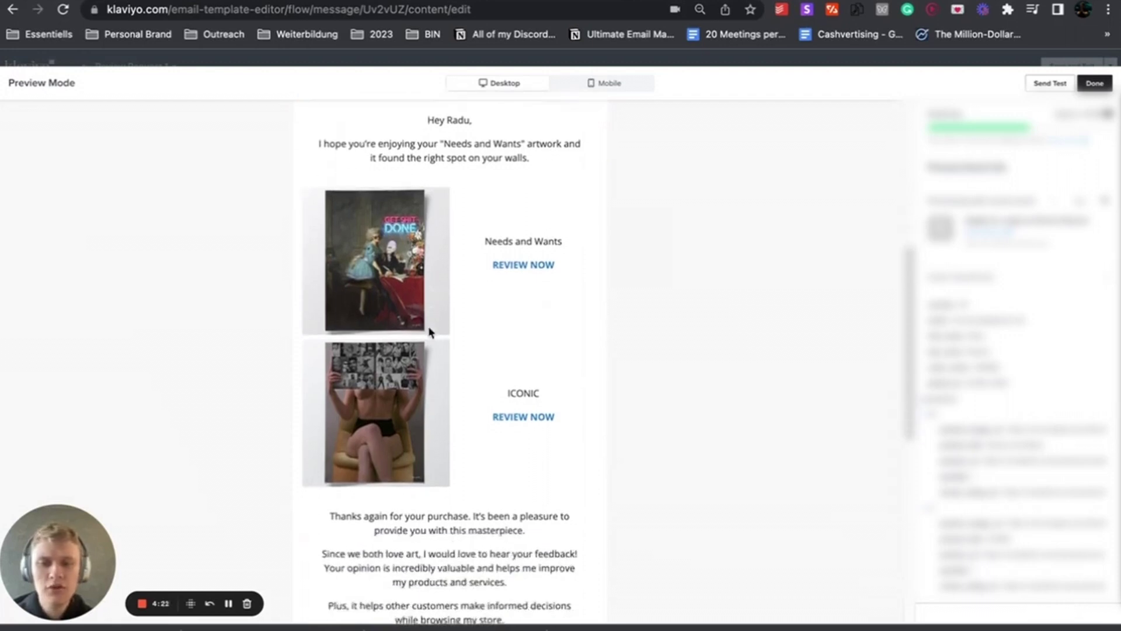
scroll(506, 329, "down", 4)
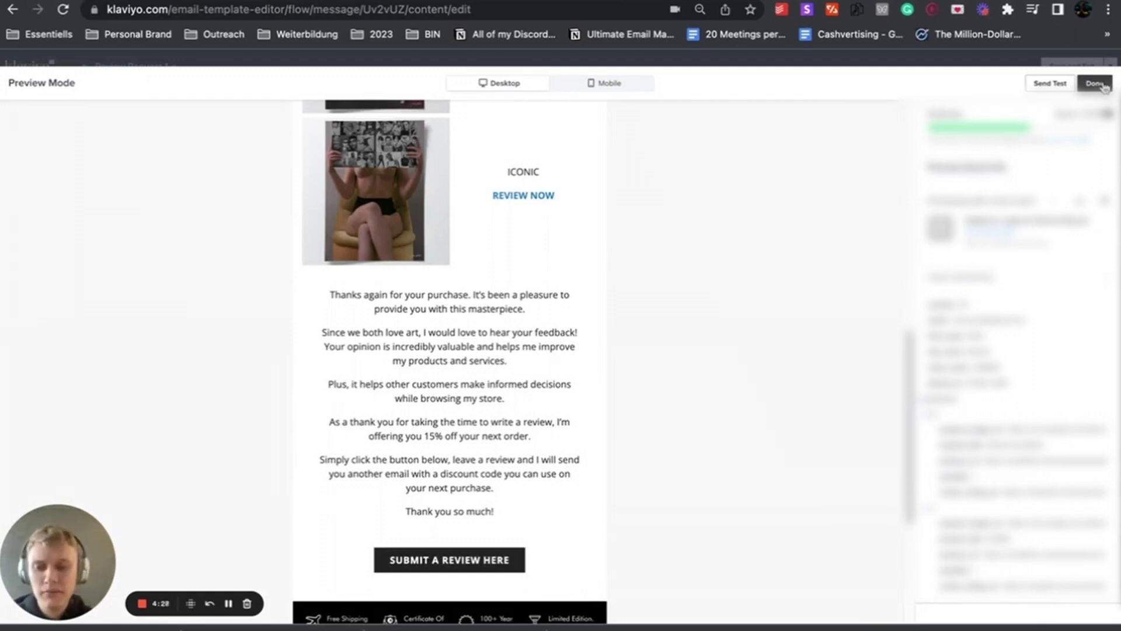
Close the preview and check the product table's dynamic event.products row settings, alias product
left_click(1094, 84)
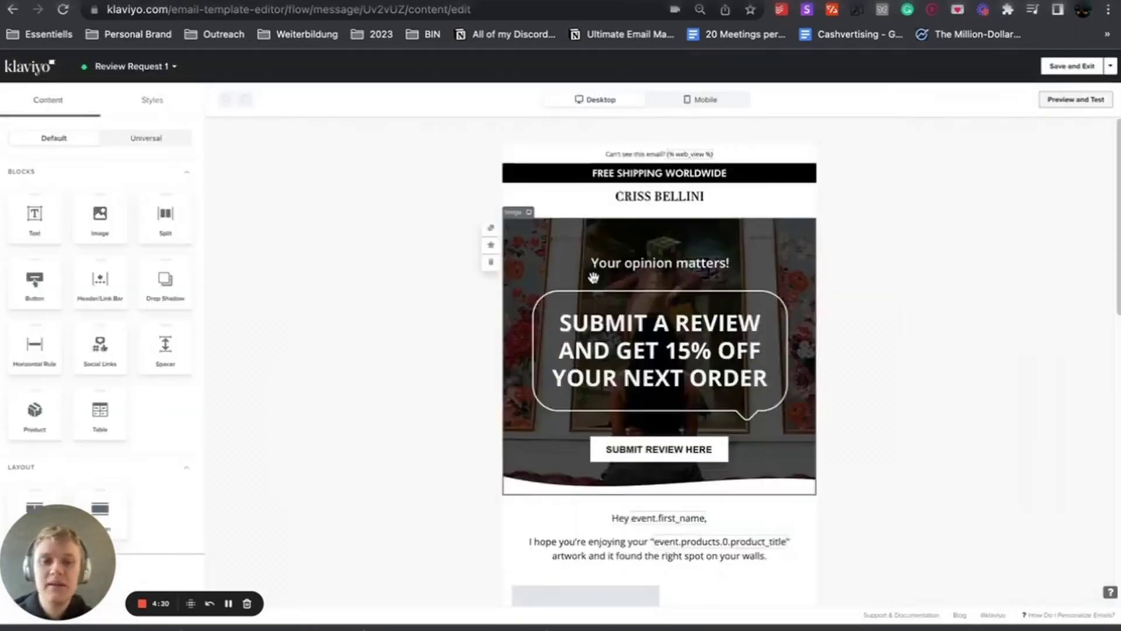
scroll(595, 303, "down", 5)
left_click(630, 322)
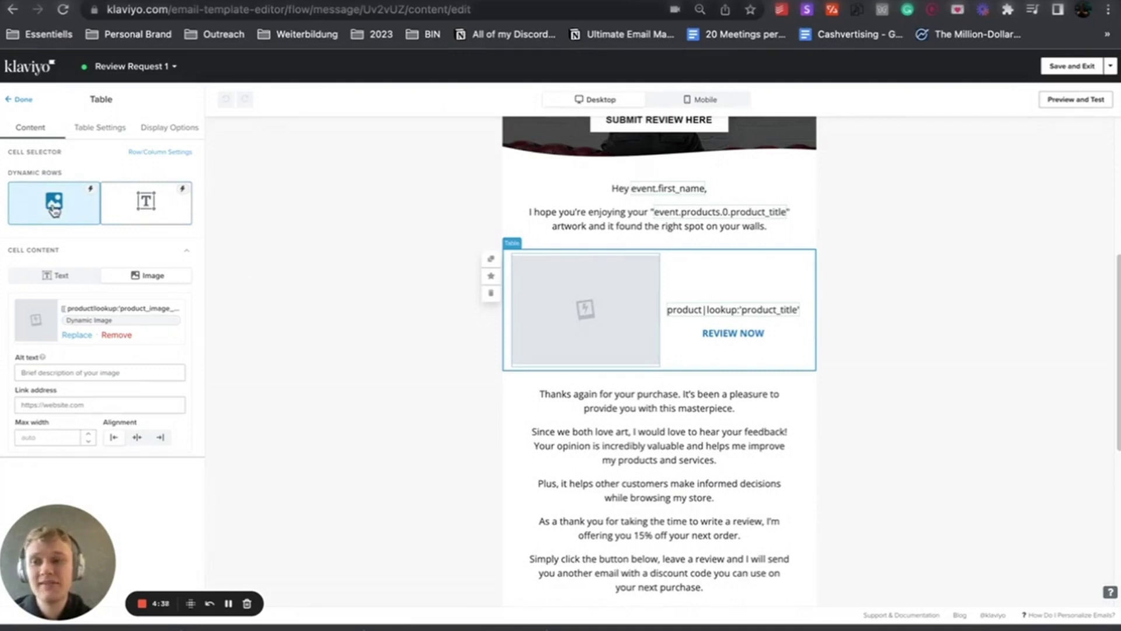
left_click(89, 128)
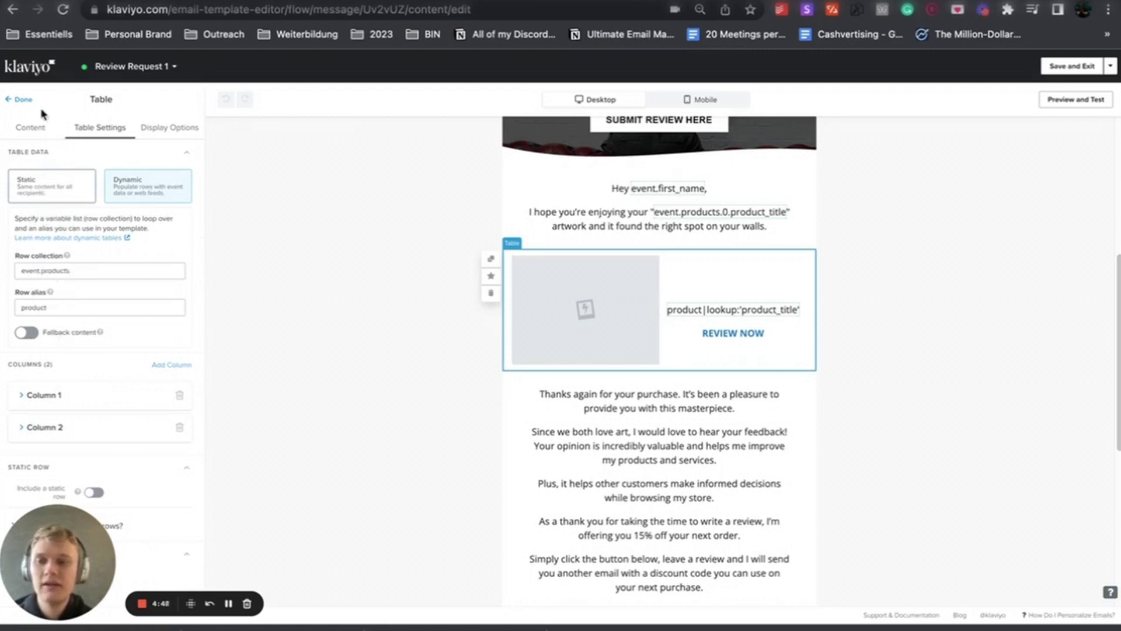
left_click(32, 126)
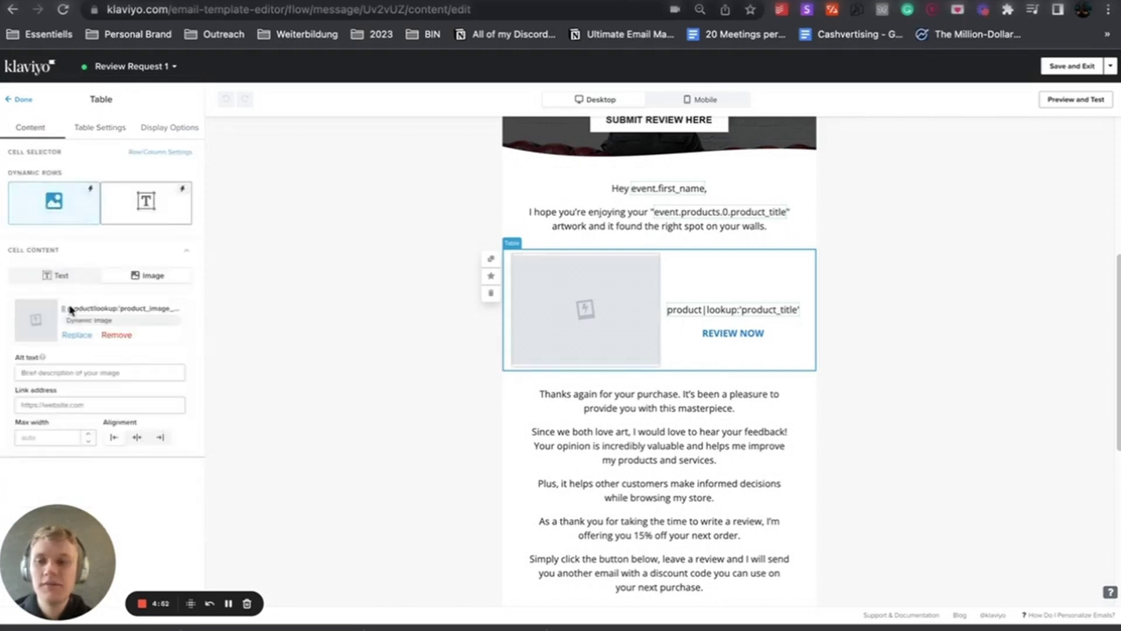
Review the image cell's dynamic URL {{ product|lookup:'product_image_url' }} and close it unchanged
left_click(77, 336)
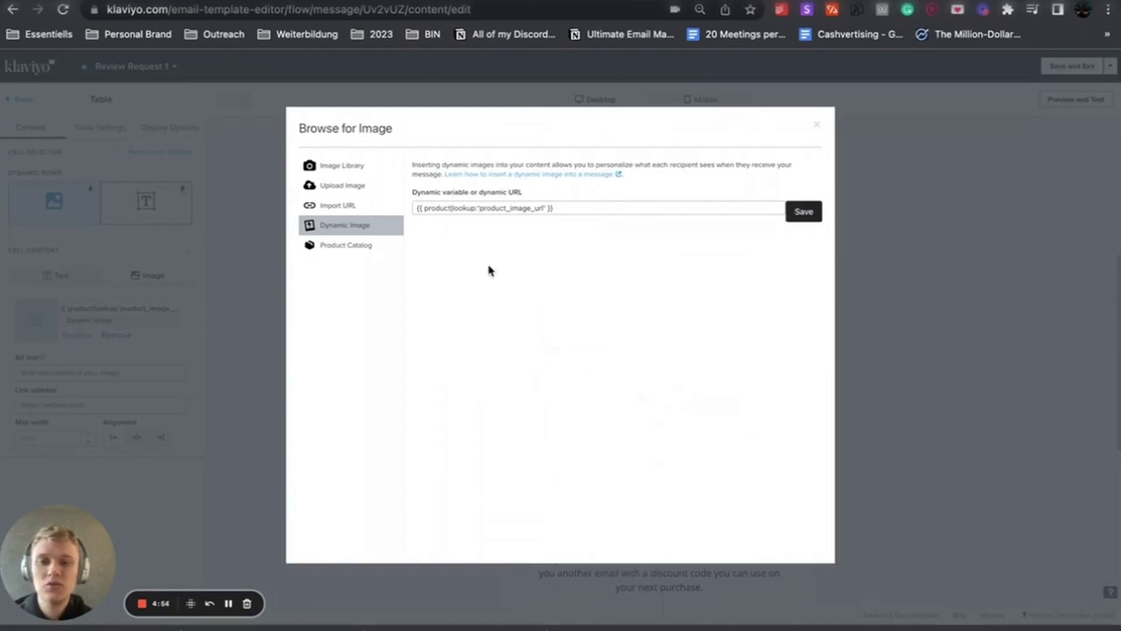
left_click_drag(421, 209, 663, 209)
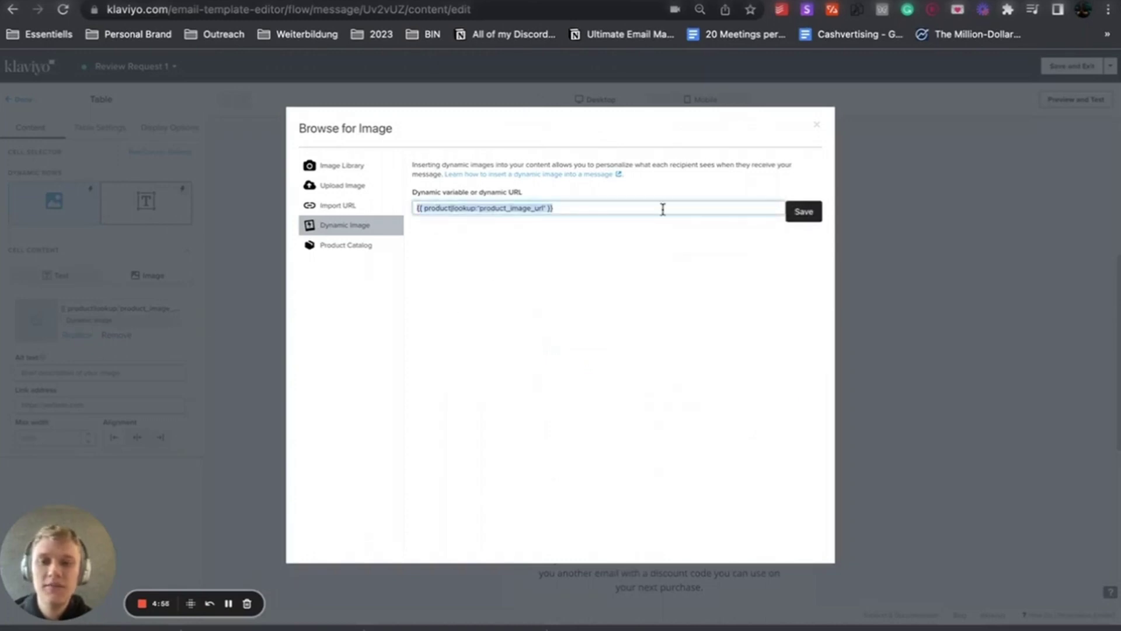
left_click(559, 210)
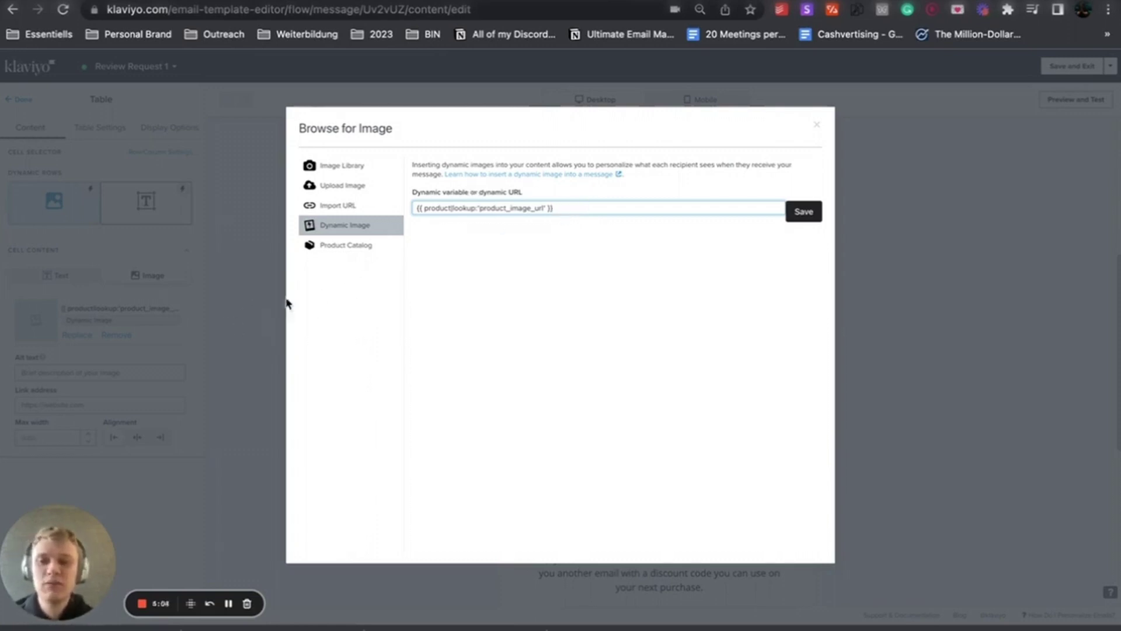
left_click(226, 308)
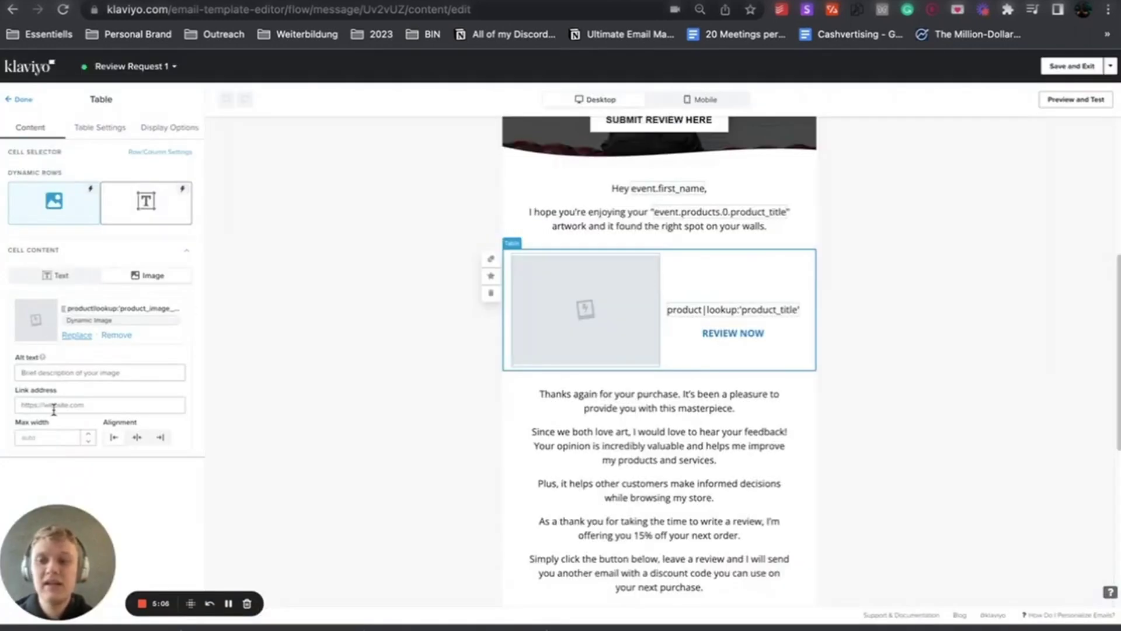
left_click(60, 404)
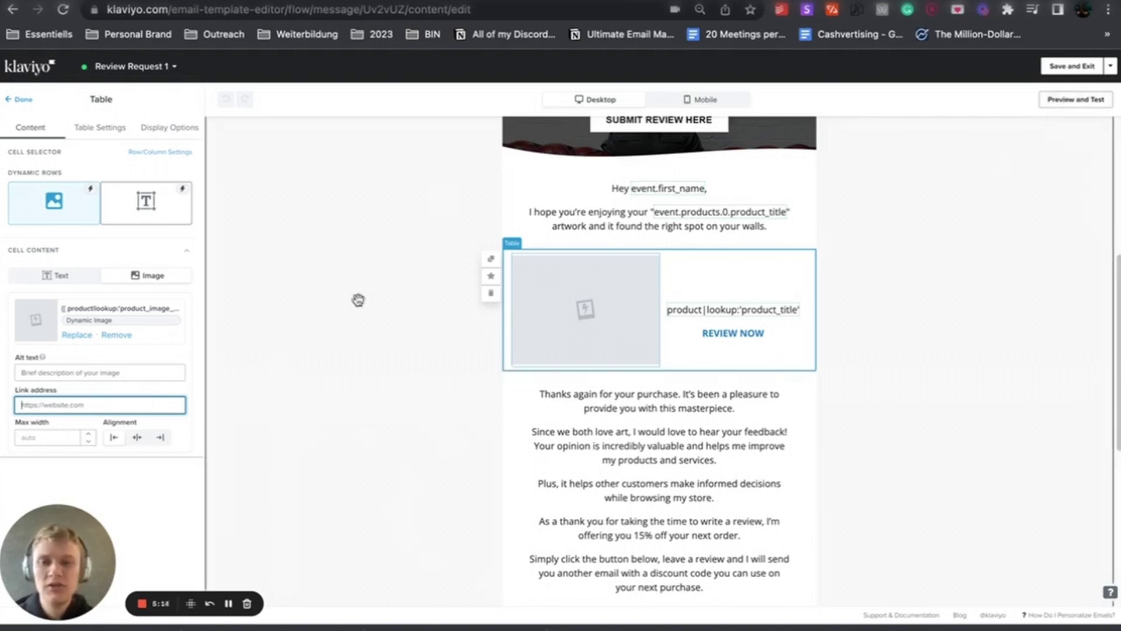
Copy the header image's {{ event.products.0.review_rating_url }} link into the table image cell's Link address
scroll(700, 322, "down", 1)
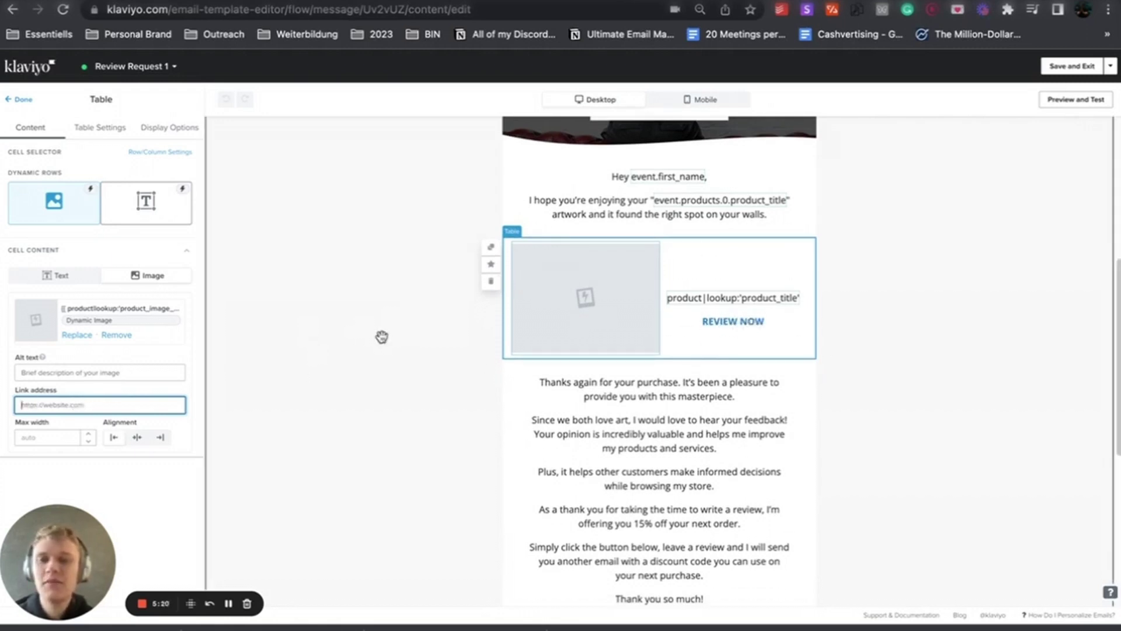
scroll(432, 323, "up", 3)
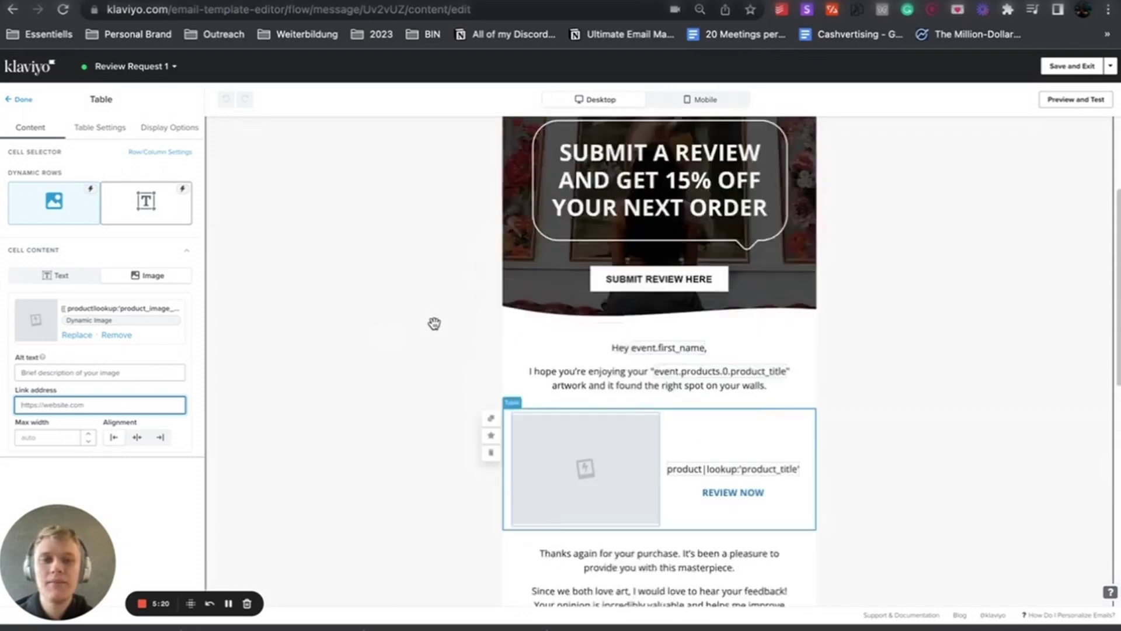
left_click(683, 260)
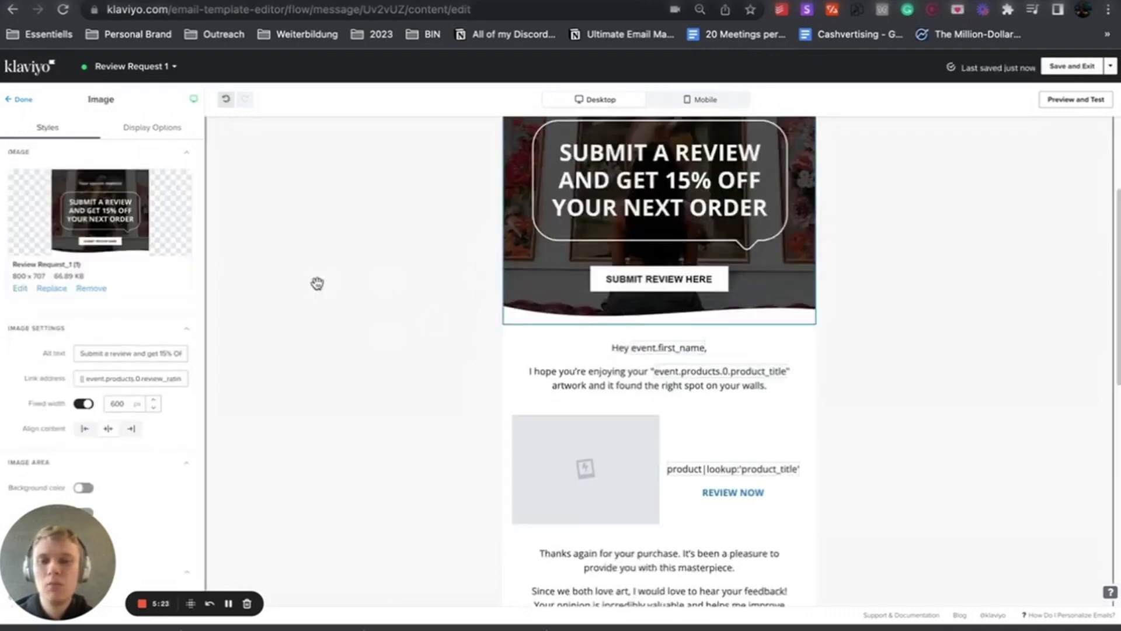
left_click(122, 374)
key("ctrl+a")
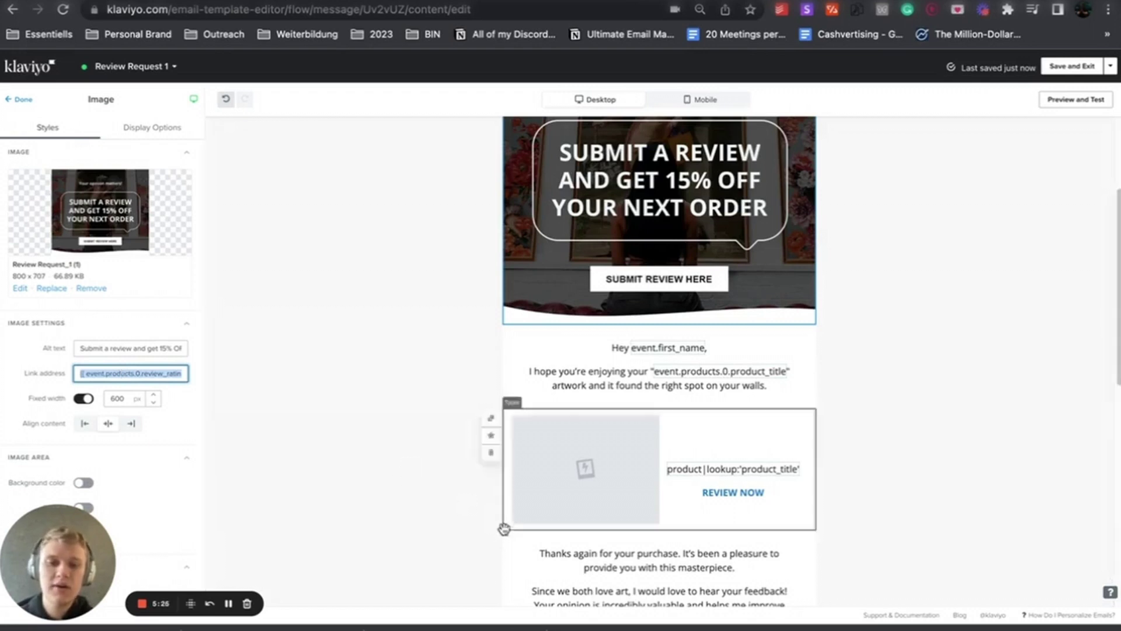
key("ctrl+c")
left_click(542, 525)
left_click(66, 407)
key("ctrl+v")
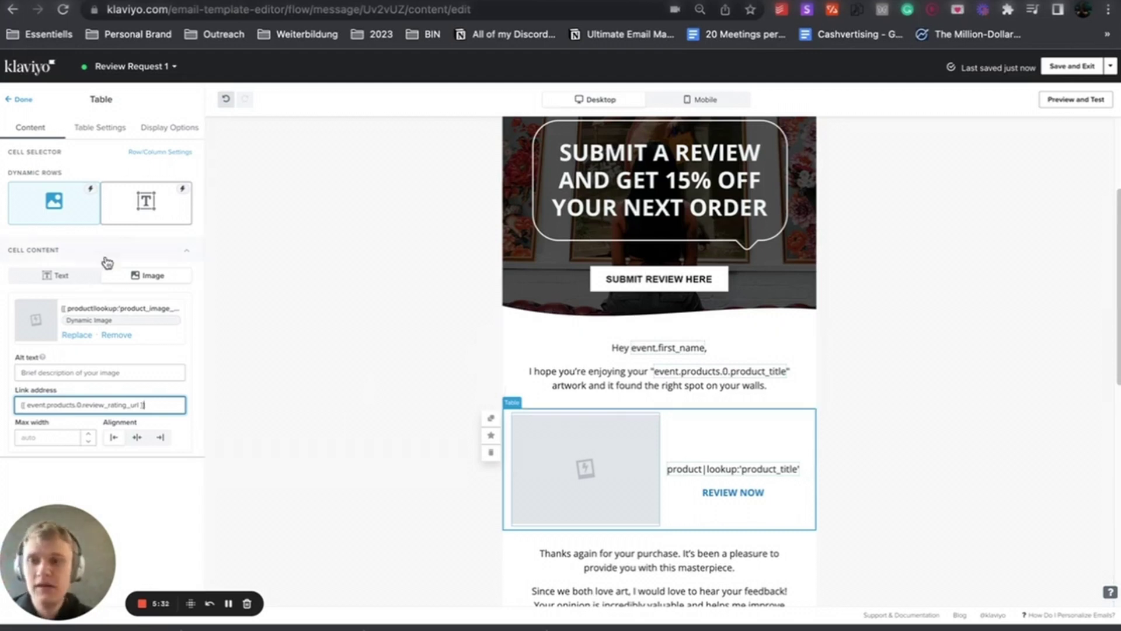
Check the text cell's product_title variable and its REVIEW NOW link to review_rating_url
left_click(159, 202)
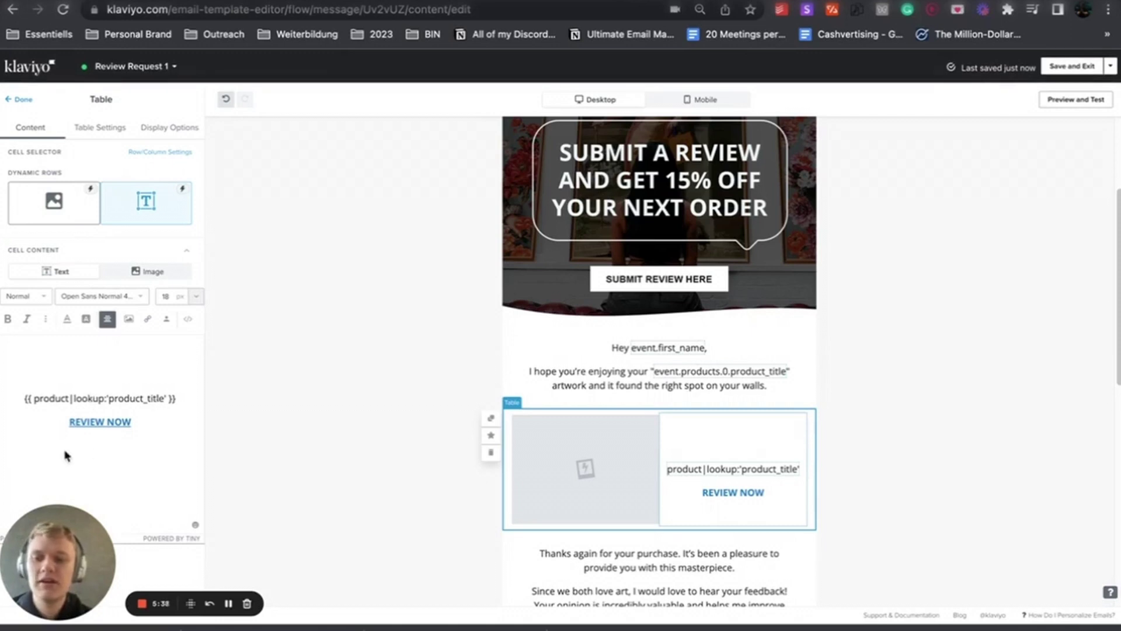
left_click_drag(131, 421, 69, 421)
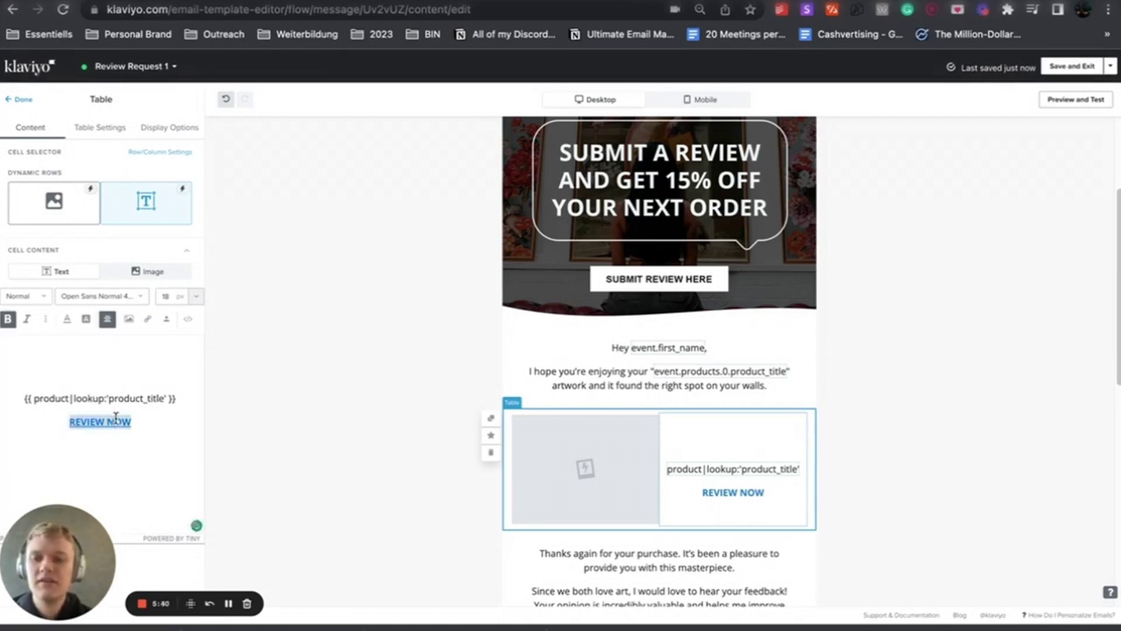
left_click(148, 319)
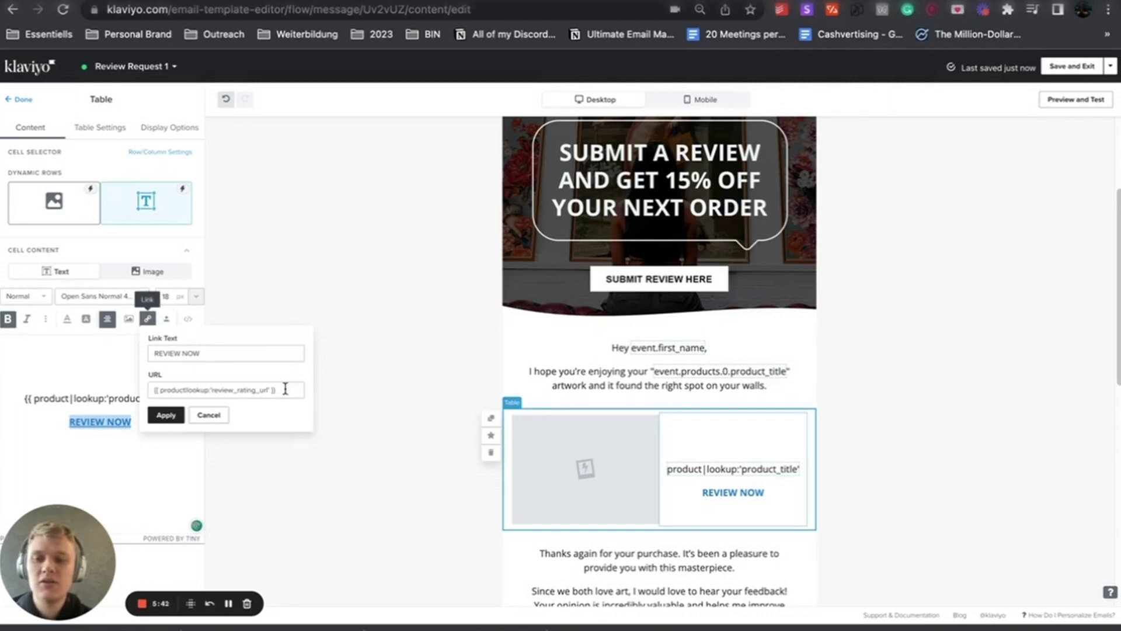
left_click_drag(286, 389, 150, 390)
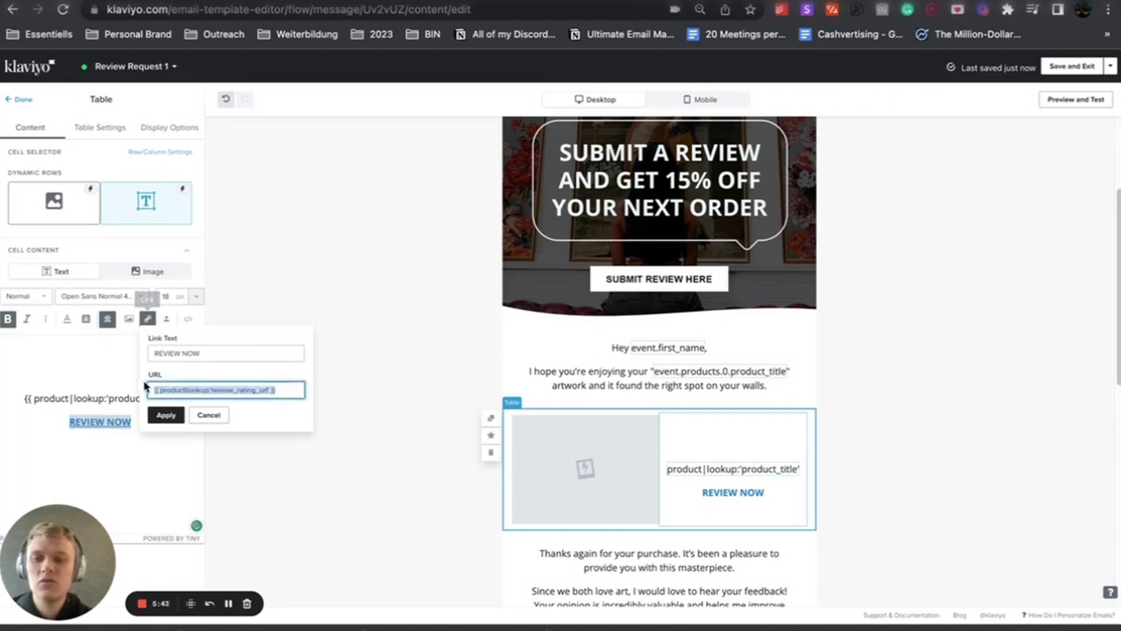
left_click(209, 415)
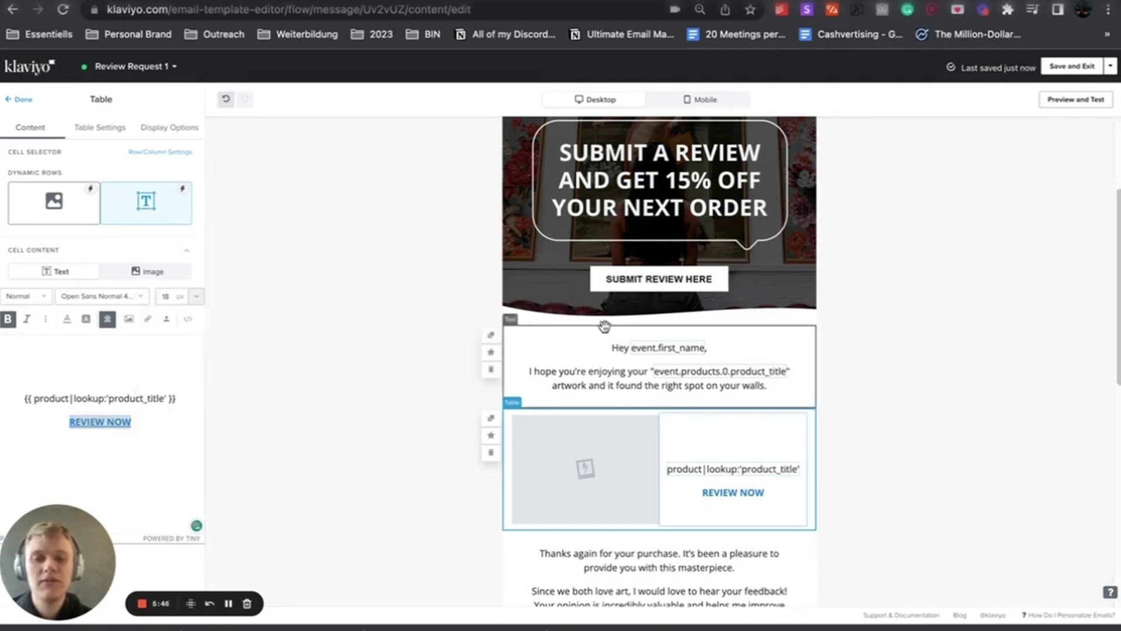
scroll(615, 325, "down", 2)
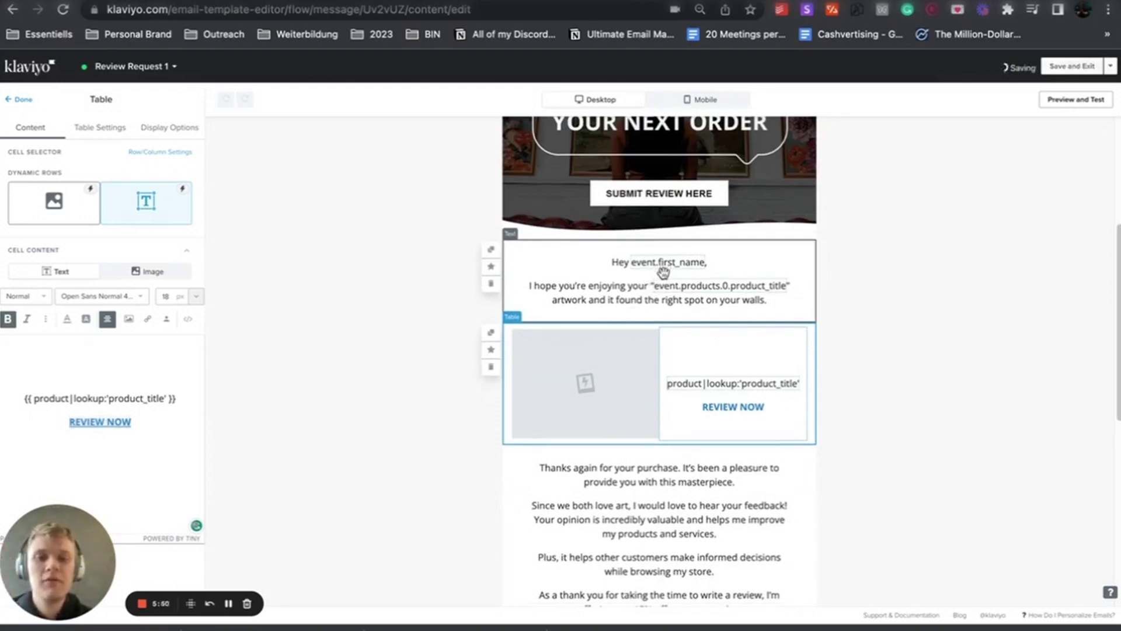
Check that the greeting text uses the event.products.0.product_title variable
left_click(666, 270)
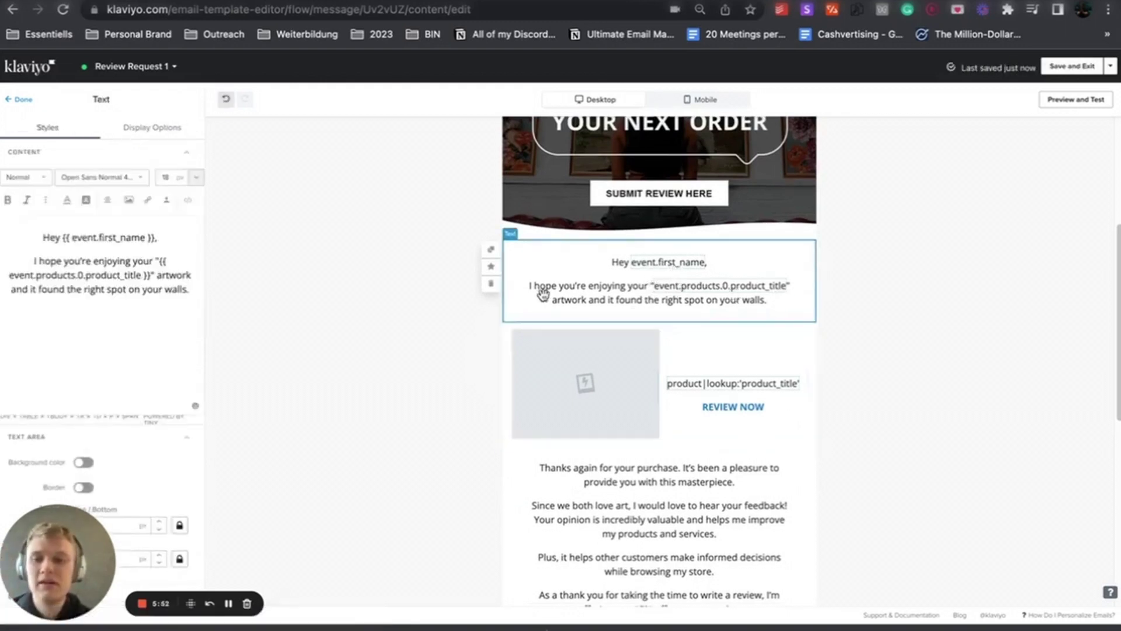
left_click_drag(152, 278, 177, 259)
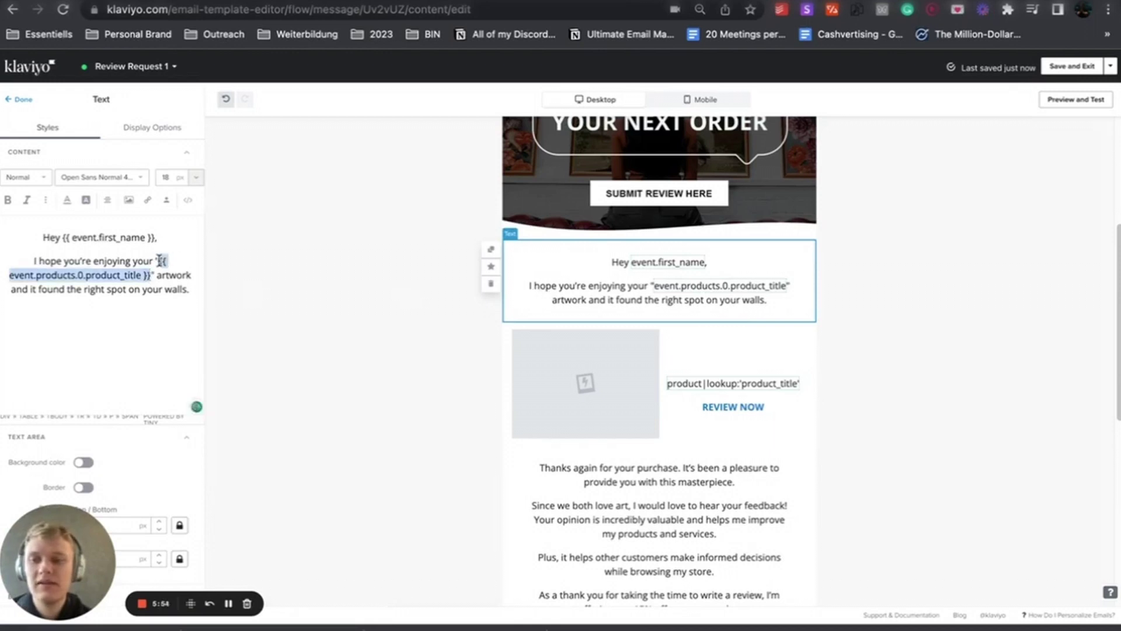
scroll(584, 365, "down", 3)
scroll(587, 363, "down", 4)
scroll(588, 367, "up", 10)
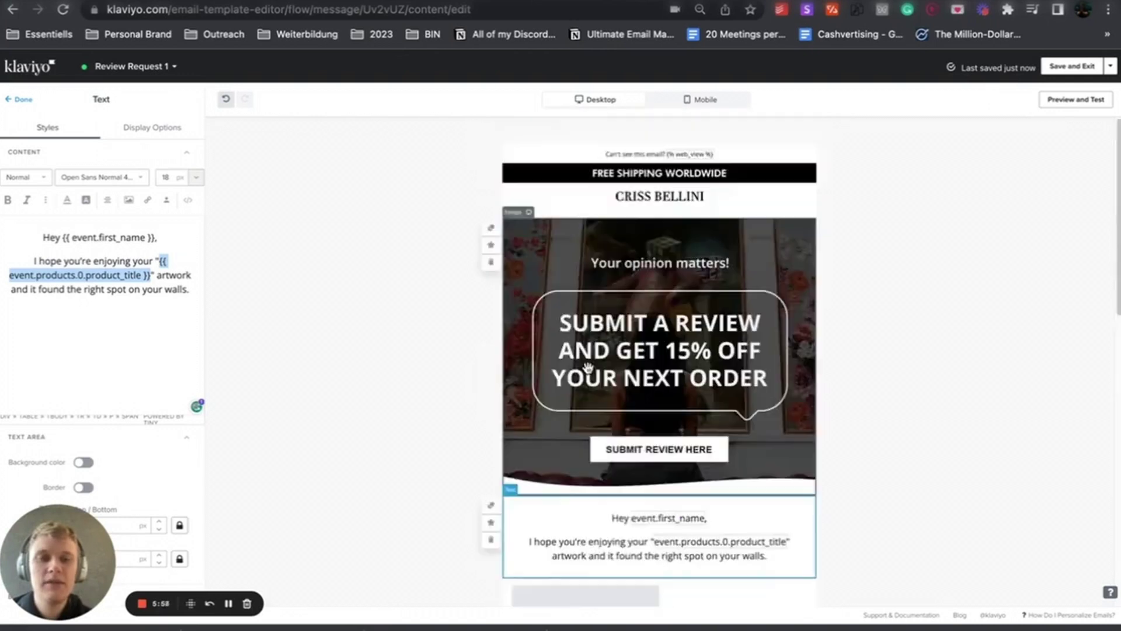
scroll(643, 496, "down", 1)
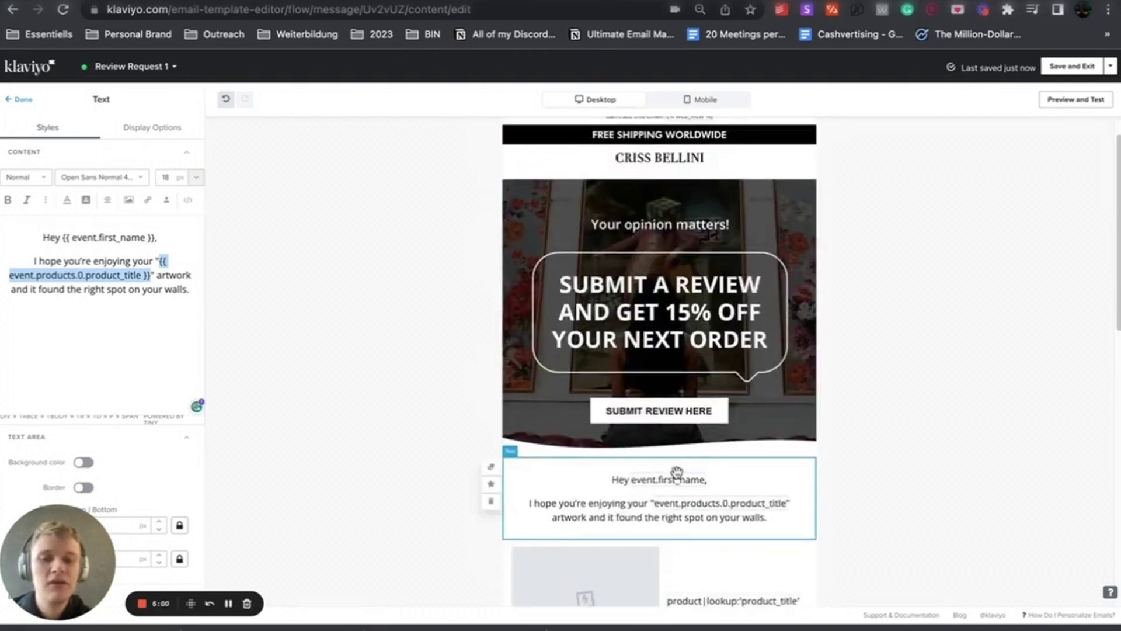
scroll(689, 468, "down", 1)
scroll(704, 452, "down", 3)
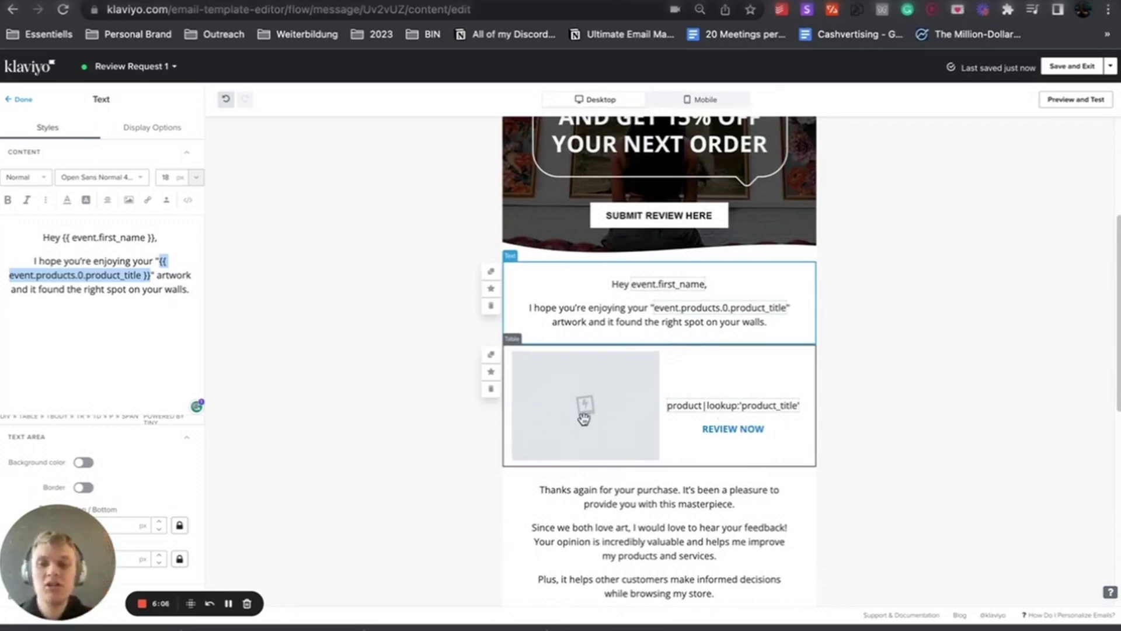
scroll(590, 279, "up", 3)
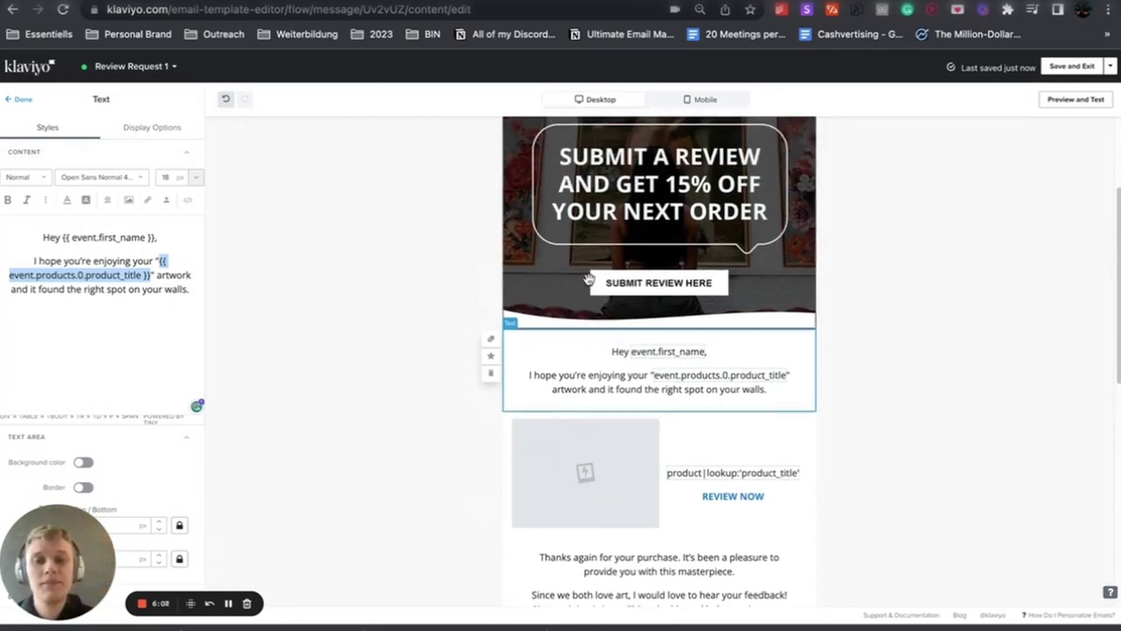
Check the banner image's Link address points to the product's review URL
left_click(623, 301)
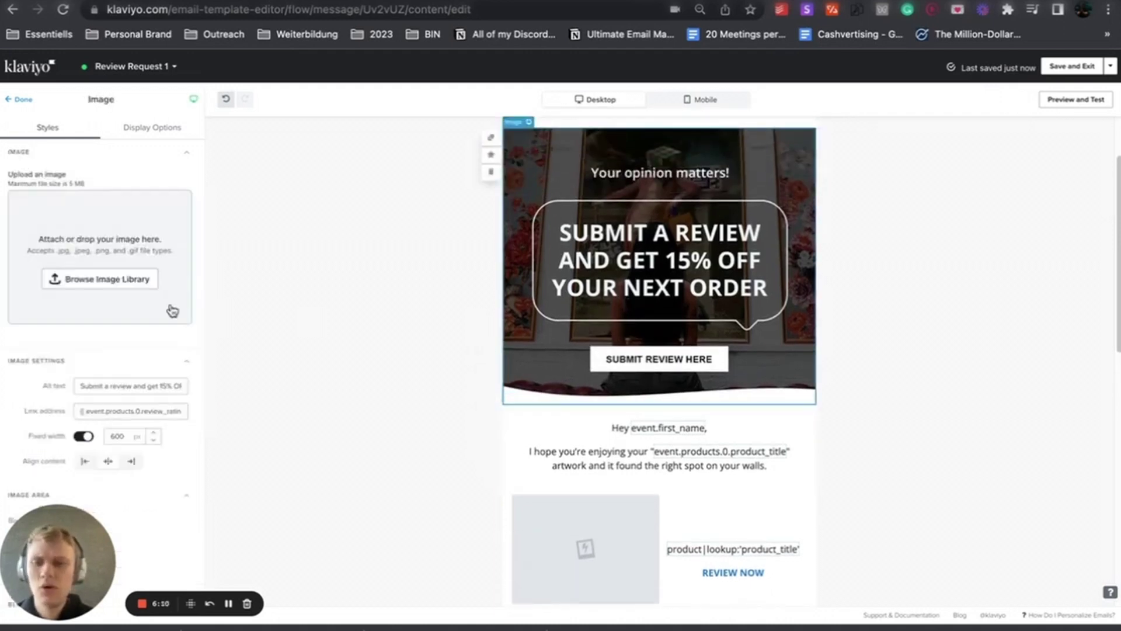
left_click(99, 374)
key("super+a")
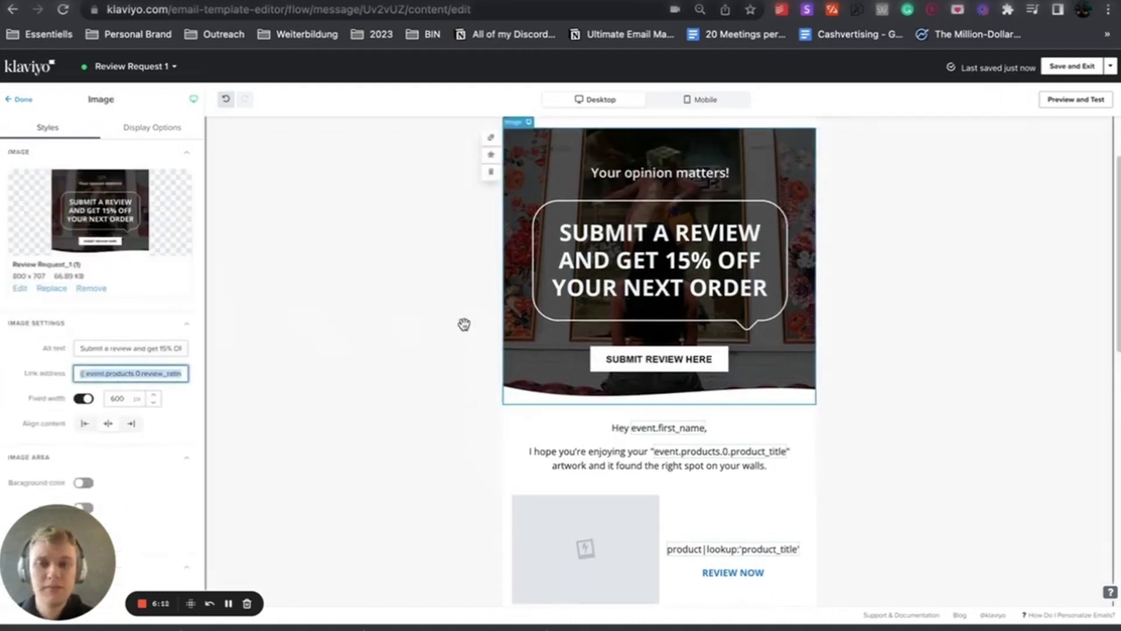
scroll(464, 324, "down", 5)
scroll(464, 324, "up", 2)
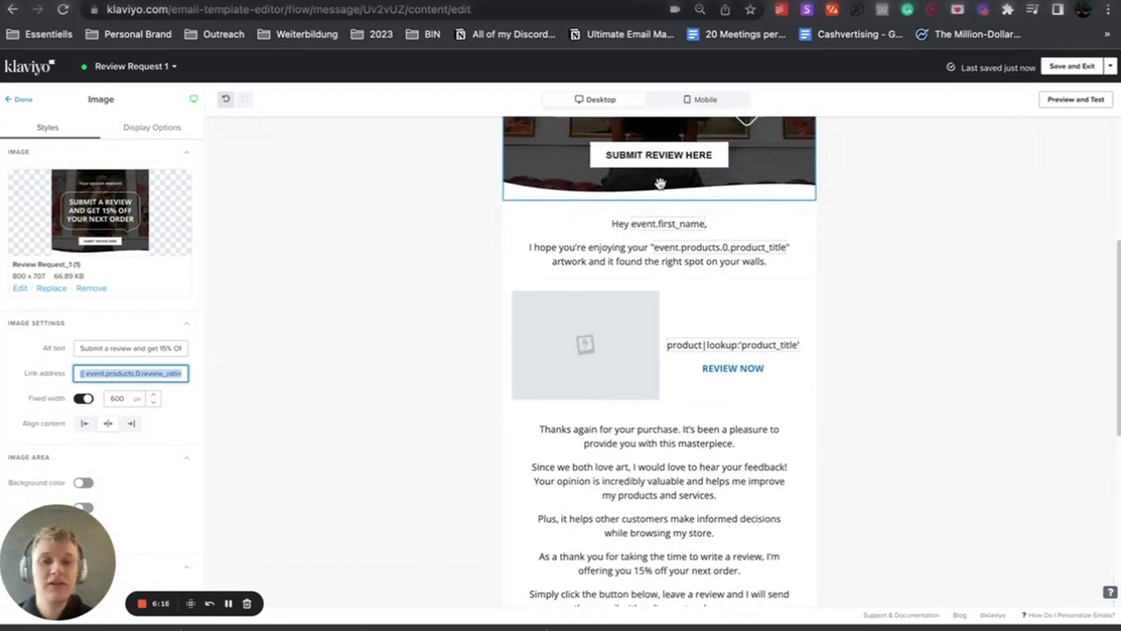
scroll(644, 272, "down", 7)
scroll(644, 273, "up", 10)
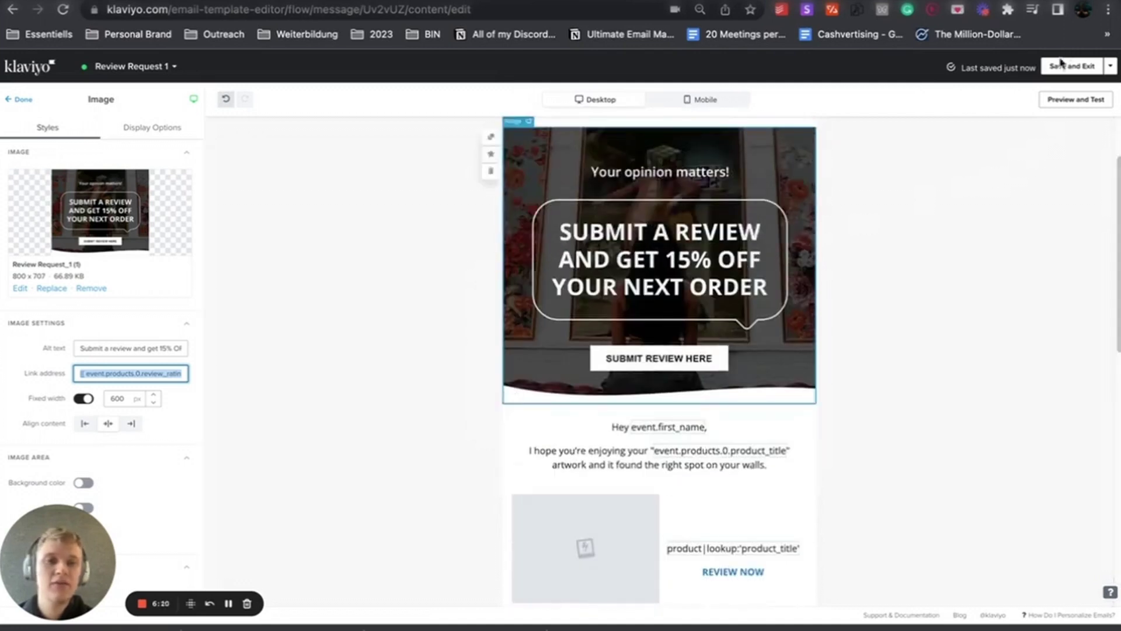
Save and exit the editor, then preview Review Request 1 with recent order data
left_click(1060, 68)
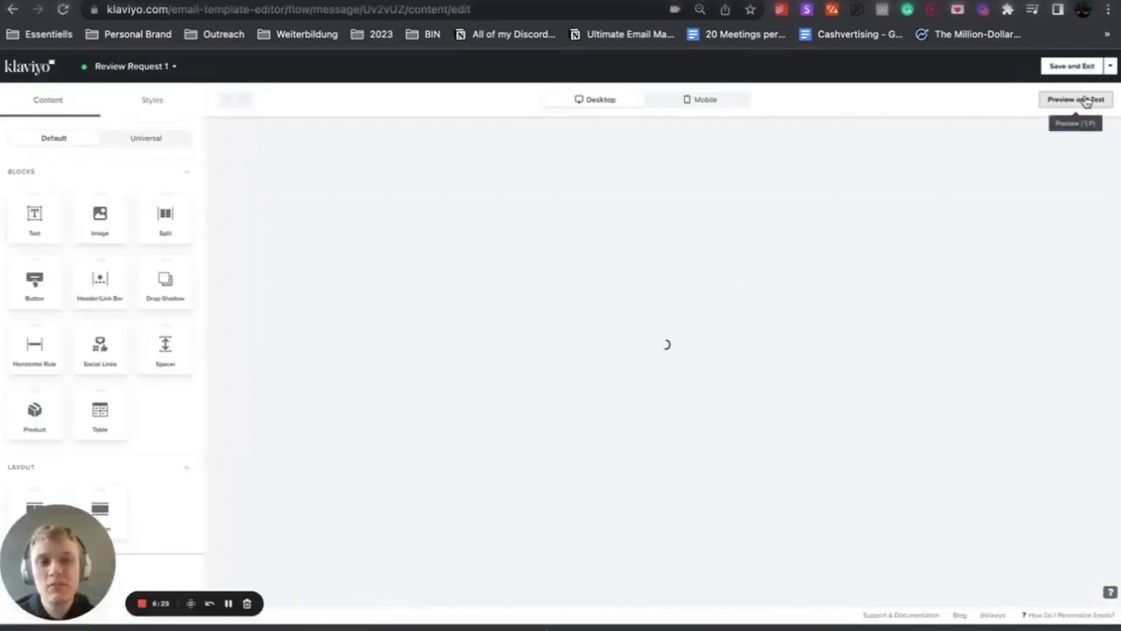
left_click(1087, 101)
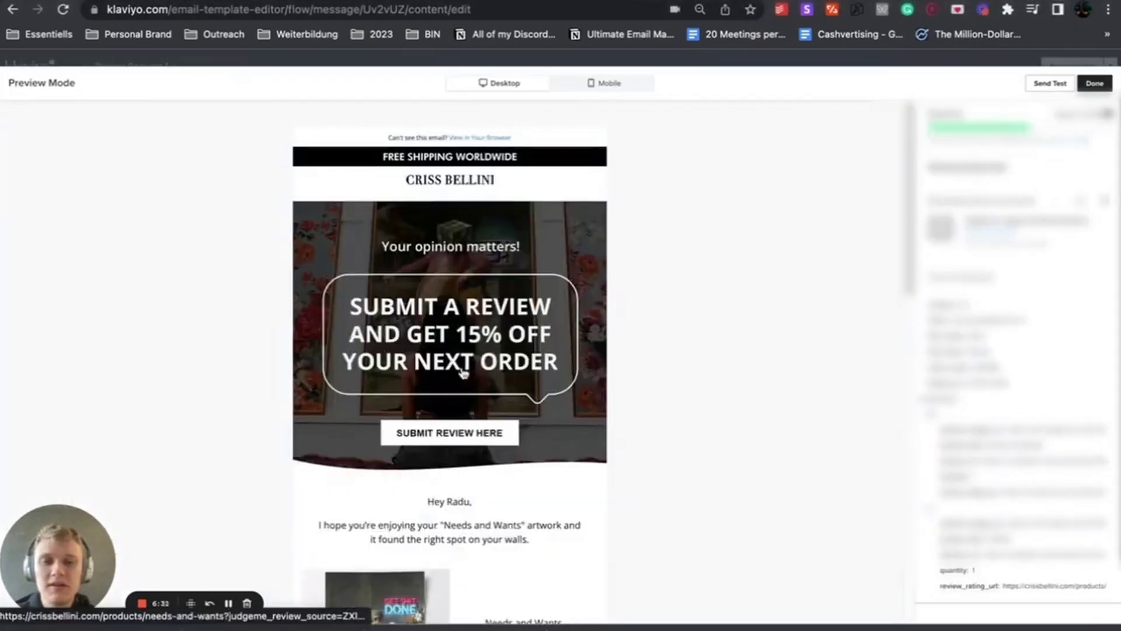
Follow the review link to the Needs and Wants Judge.me form and check the prefilled name and verified email
left_click(453, 390)
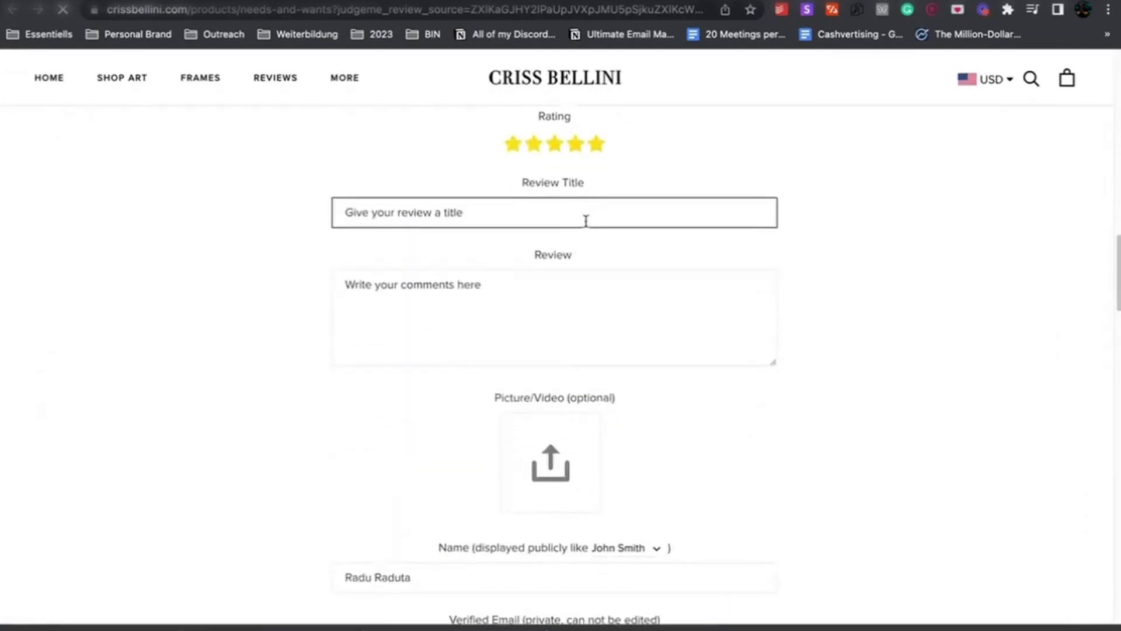
scroll(438, 222, "down", 5)
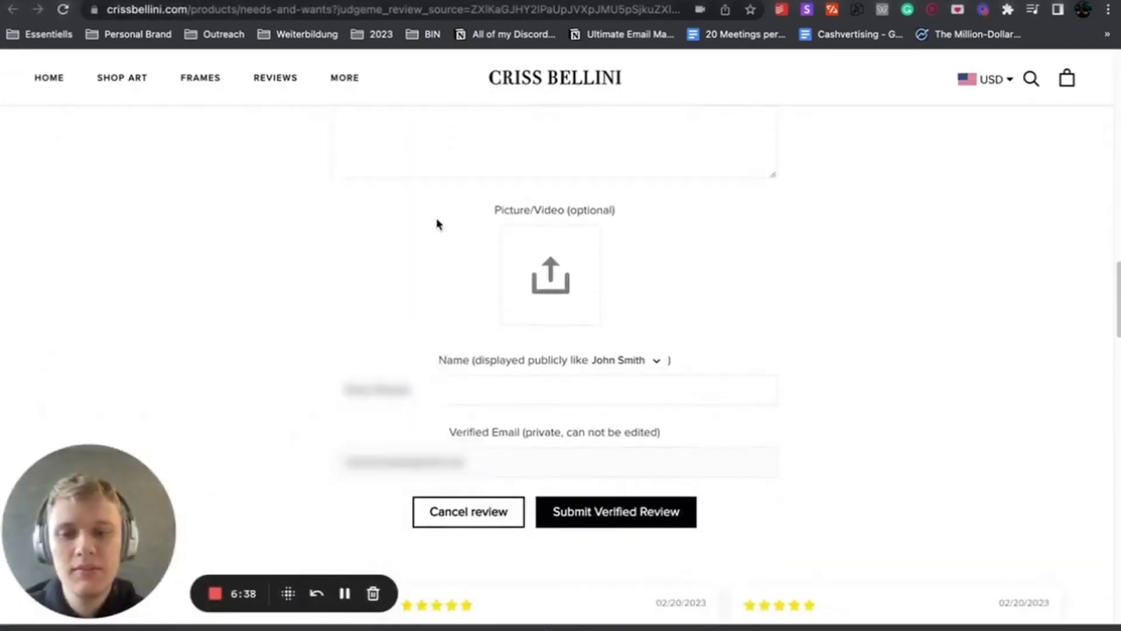
left_click_drag(341, 464, 494, 472)
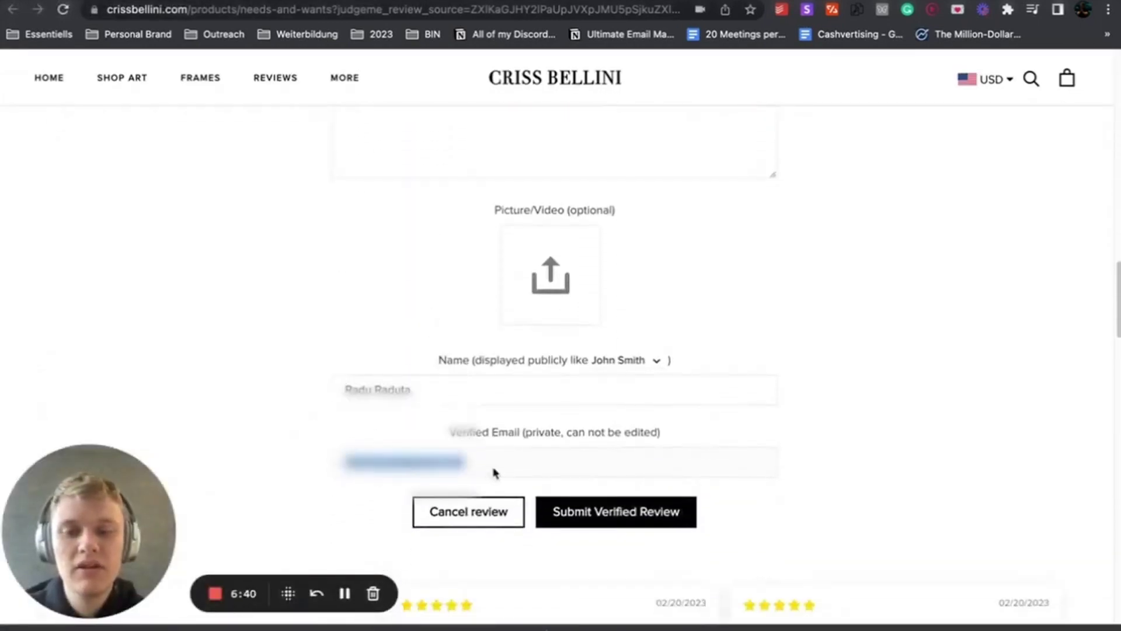
scroll(490, 476, "up", 2)
scroll(486, 486, "up", 2)
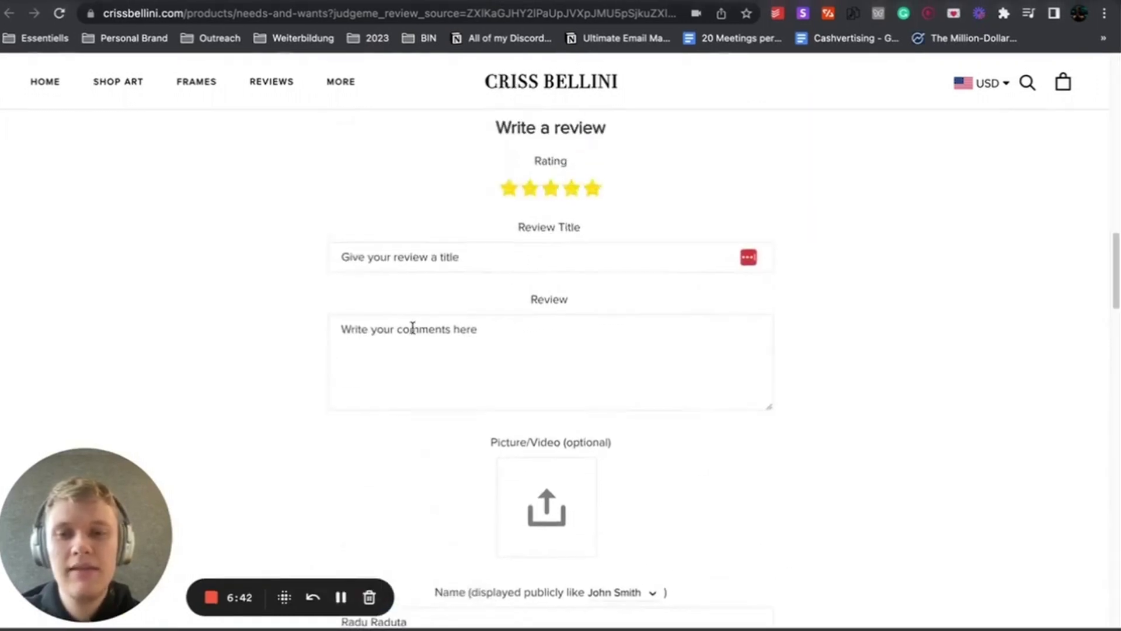
scroll(520, 401, "down", 5)
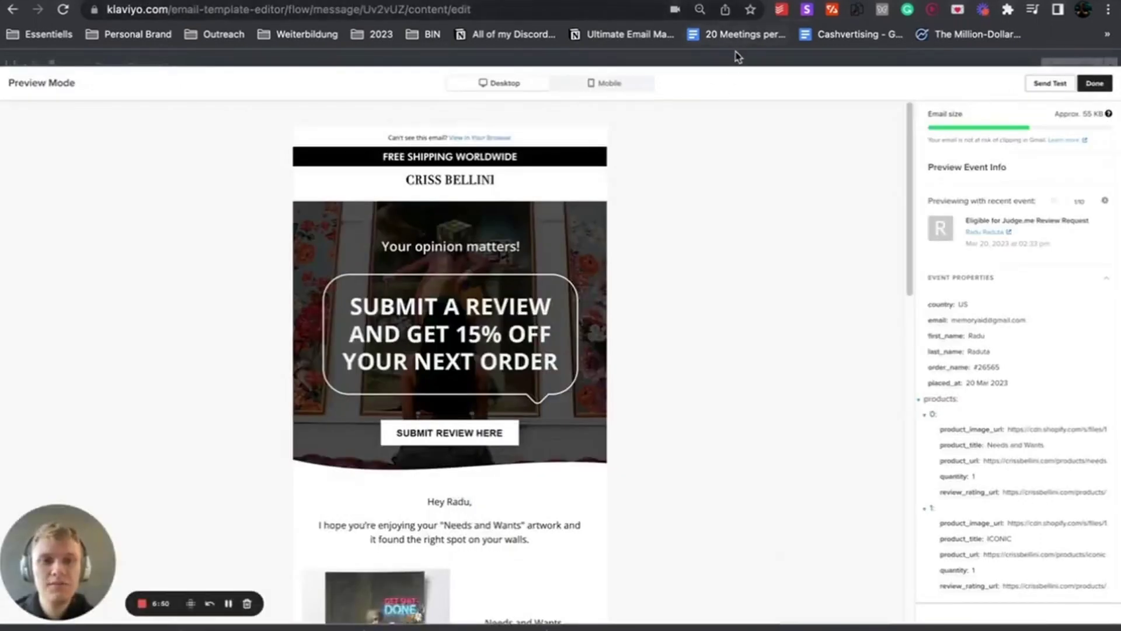
Exit Preview Mode with Done to return to Klaviyo
left_click(738, 57)
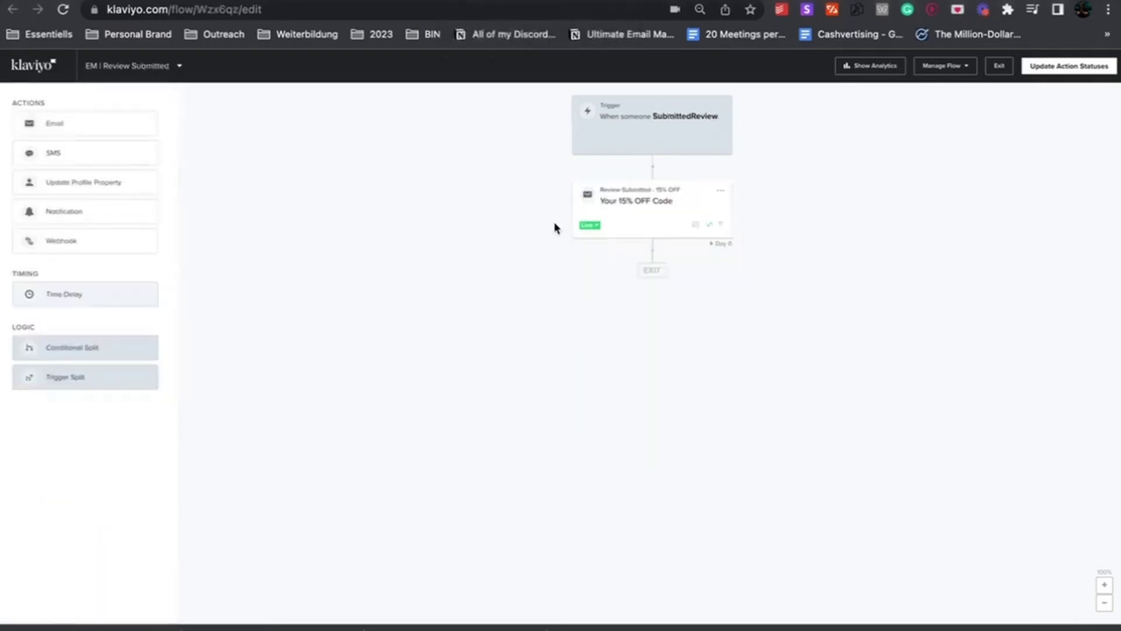
Select the Review Submitted - 15% OFF email card to show its subject, analytics and settings
left_click(652, 224)
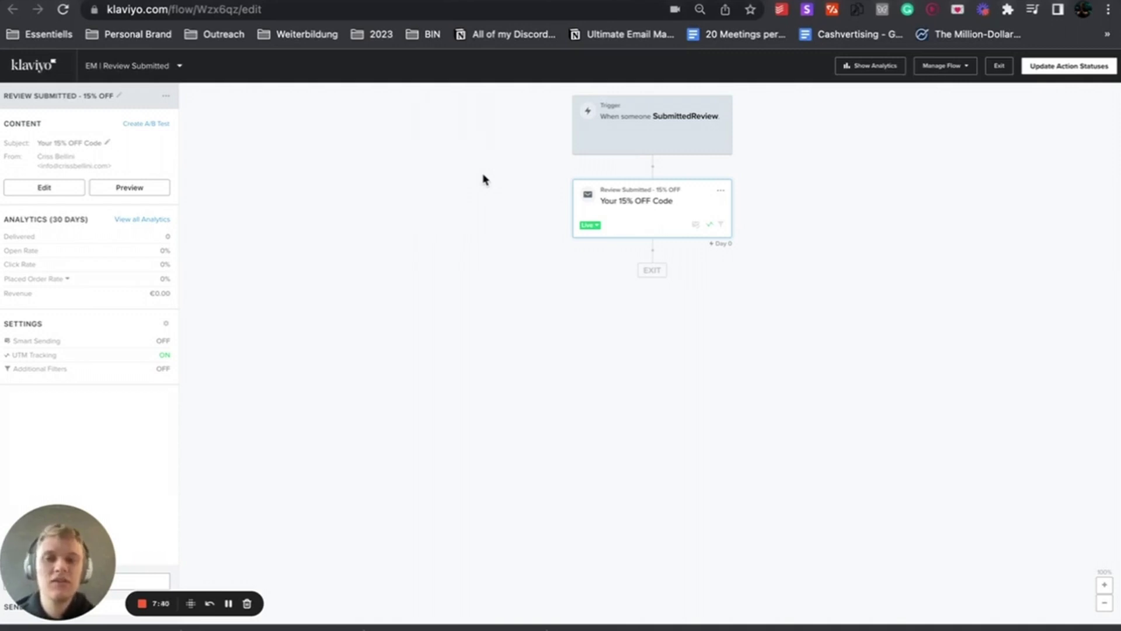
left_click(636, 209)
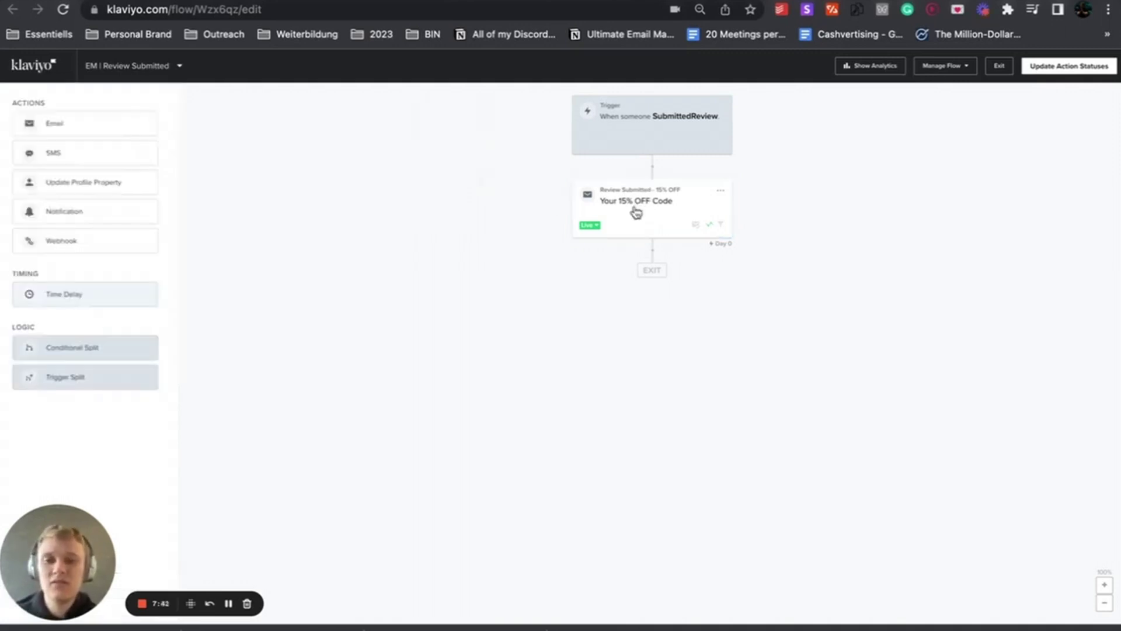
left_click(658, 198)
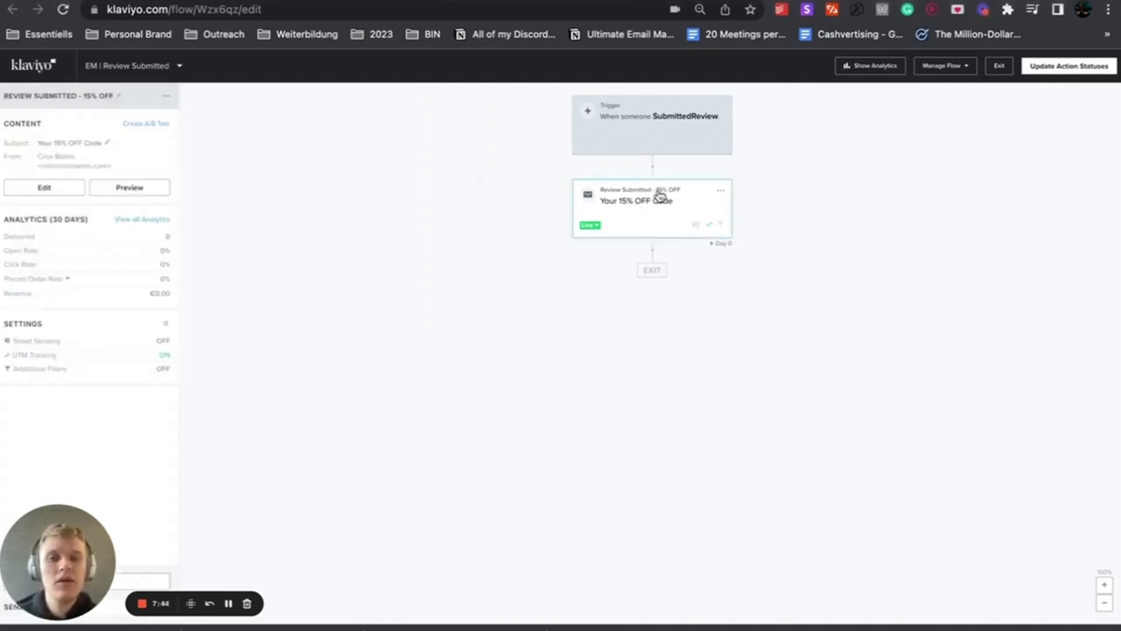